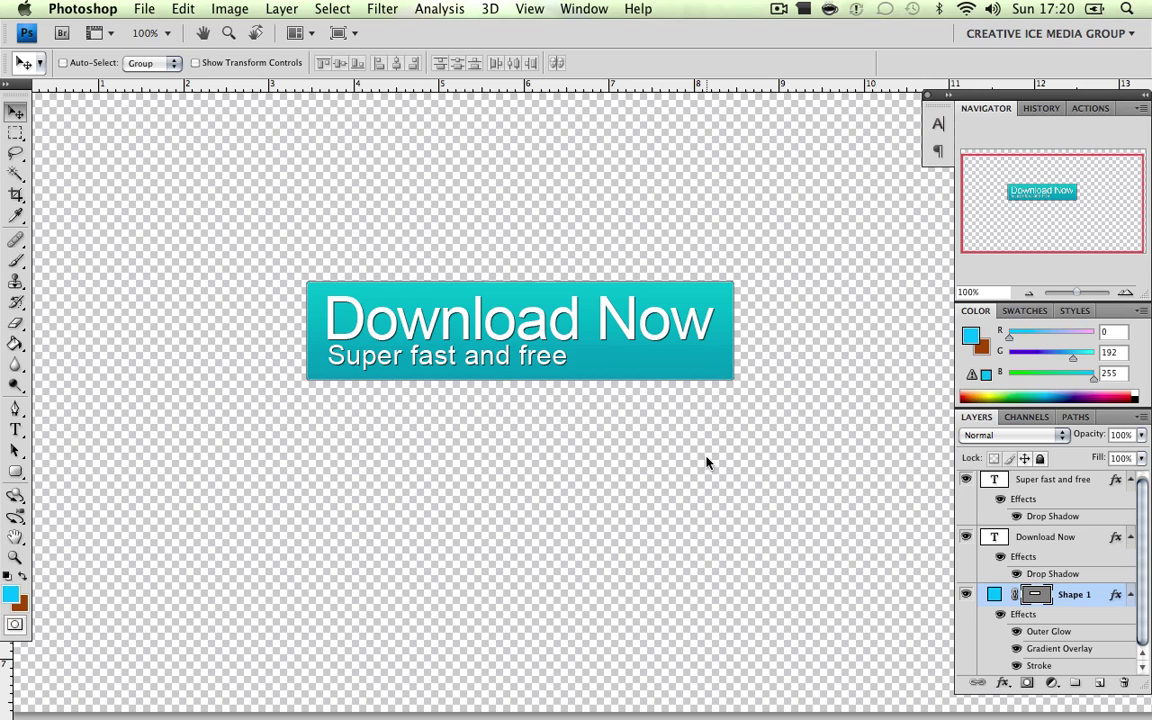
Start a new 1280 × 720 px RGB document and change its resolution to 72 pixels/inch.
scroll(706, 462, "down", 2)
scroll(706, 462, "up", 4)
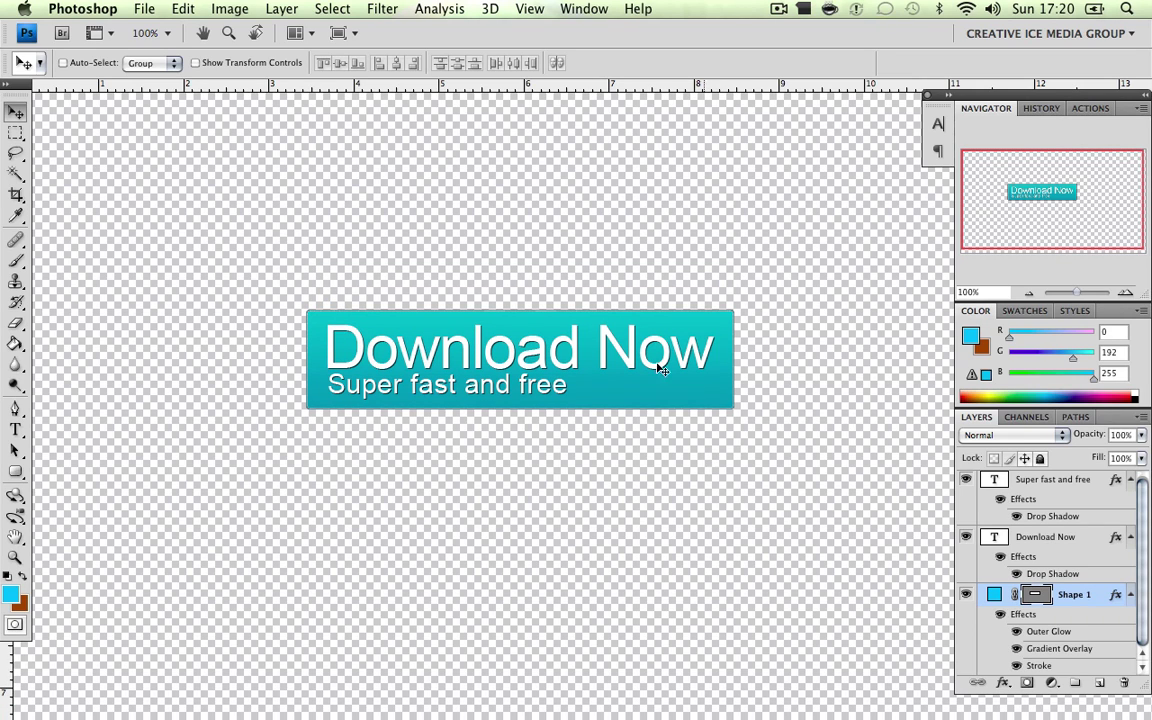
left_click(145, 9)
left_click(150, 31)
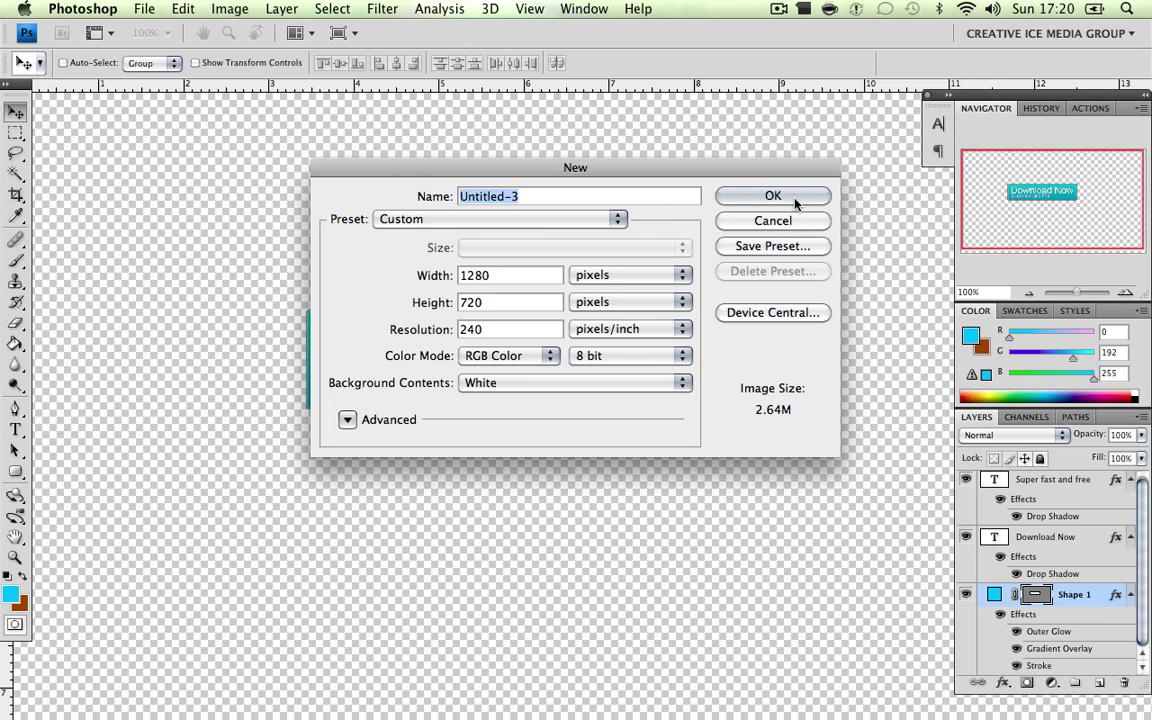
double_click(480, 329)
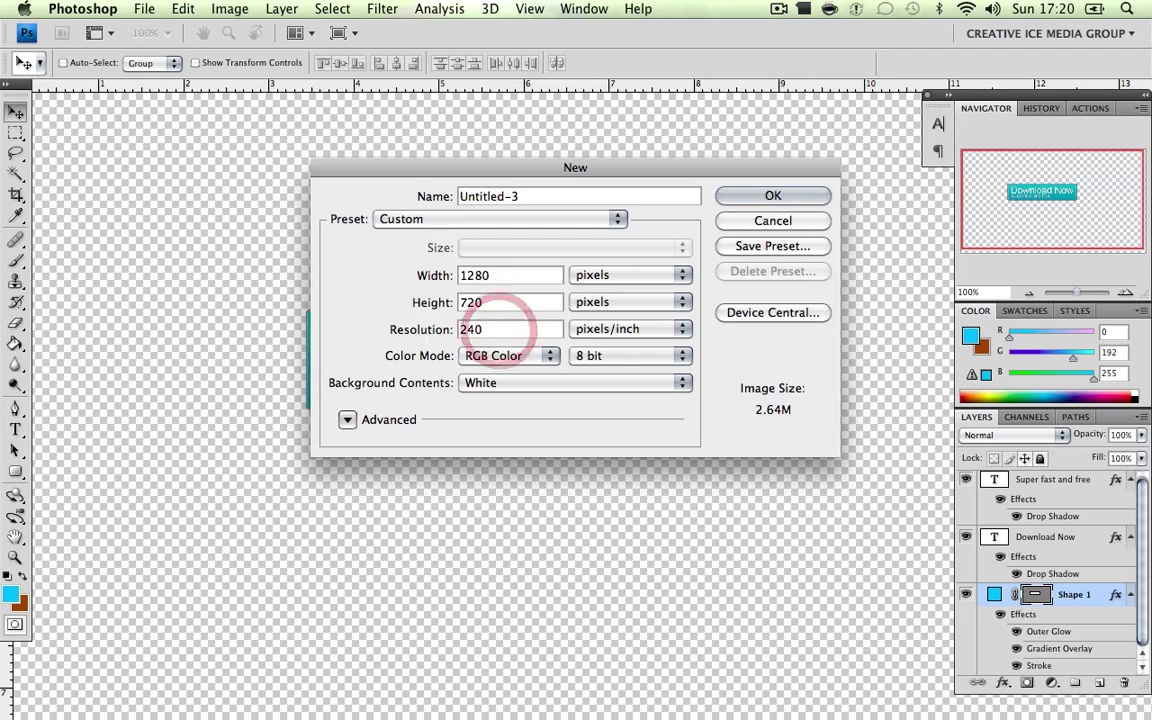
type("72")
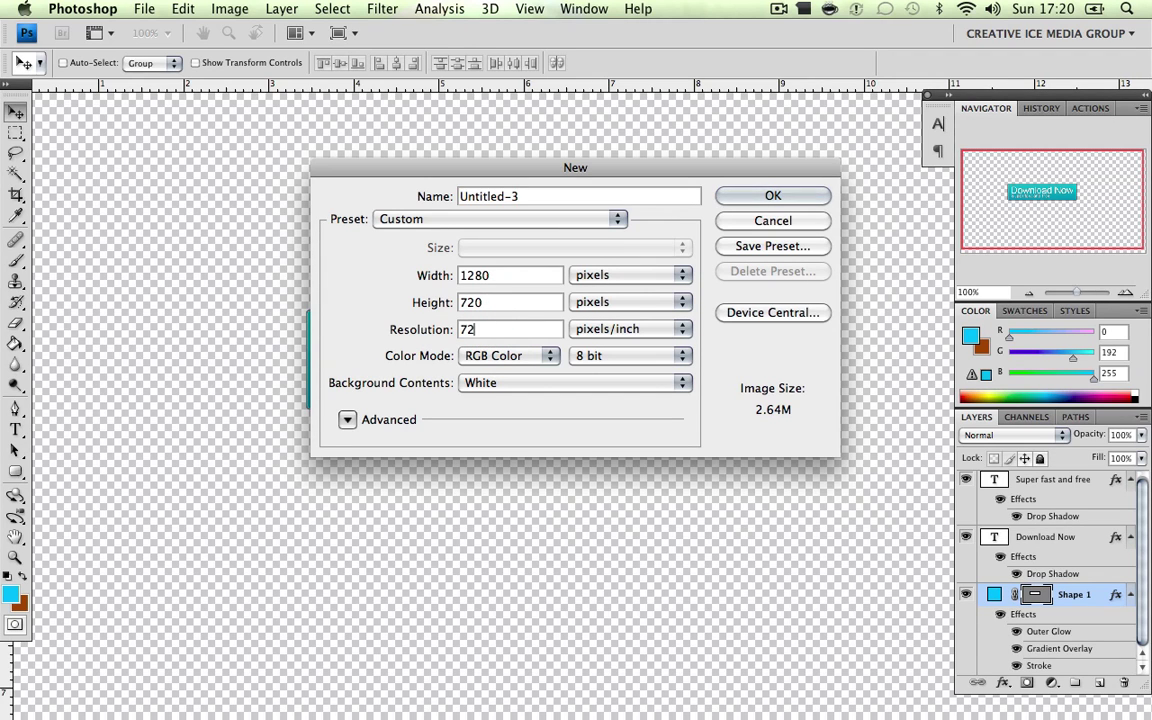
left_click(770, 196)
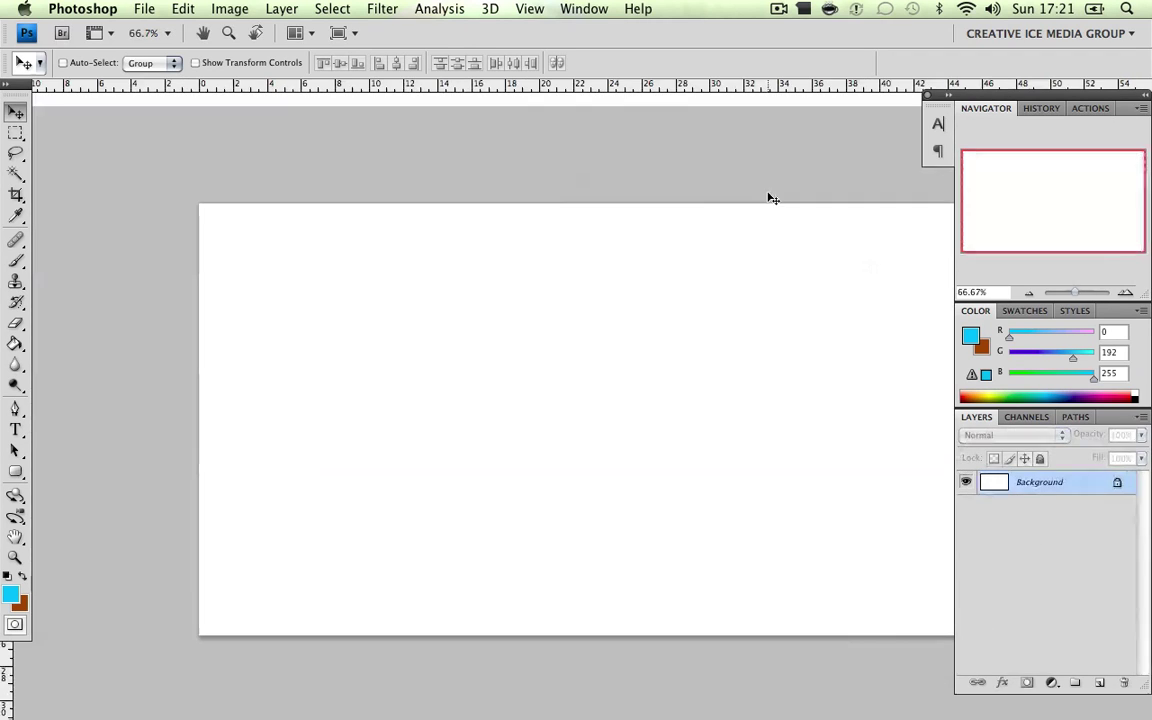
mouse_move(753, 314)
left_mouse_down()
mouse_move(553, 319)
mouse_move(745, 316)
left_mouse_up()
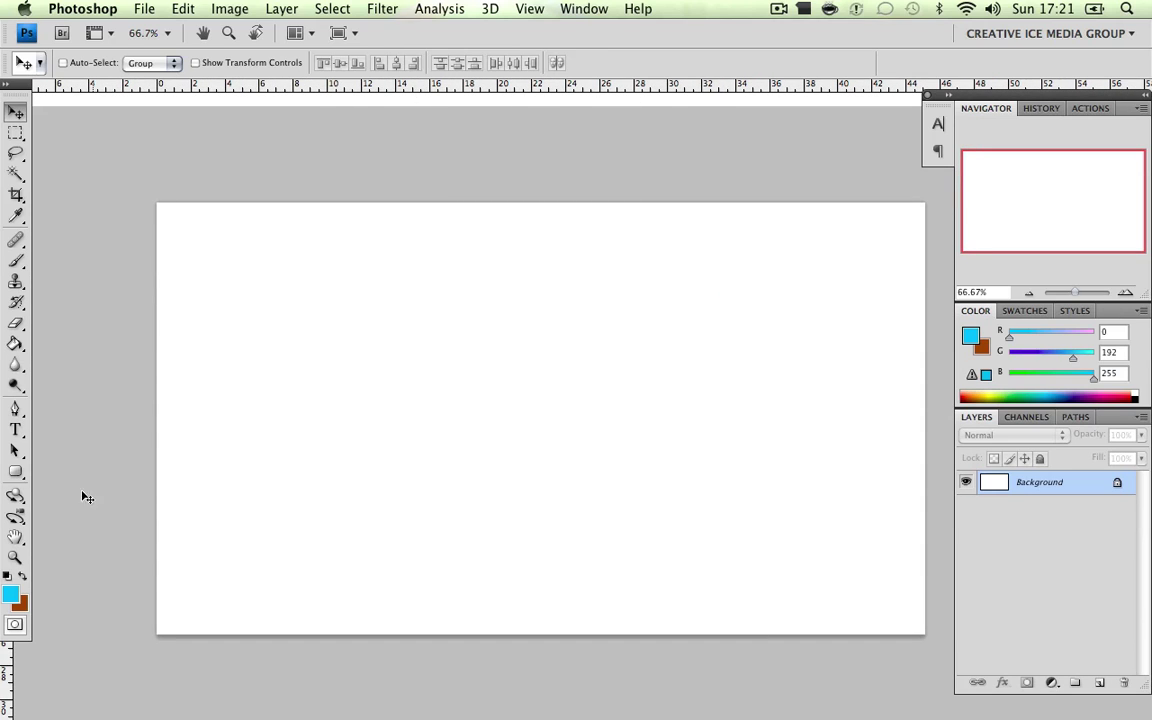
left_click(532, 10)
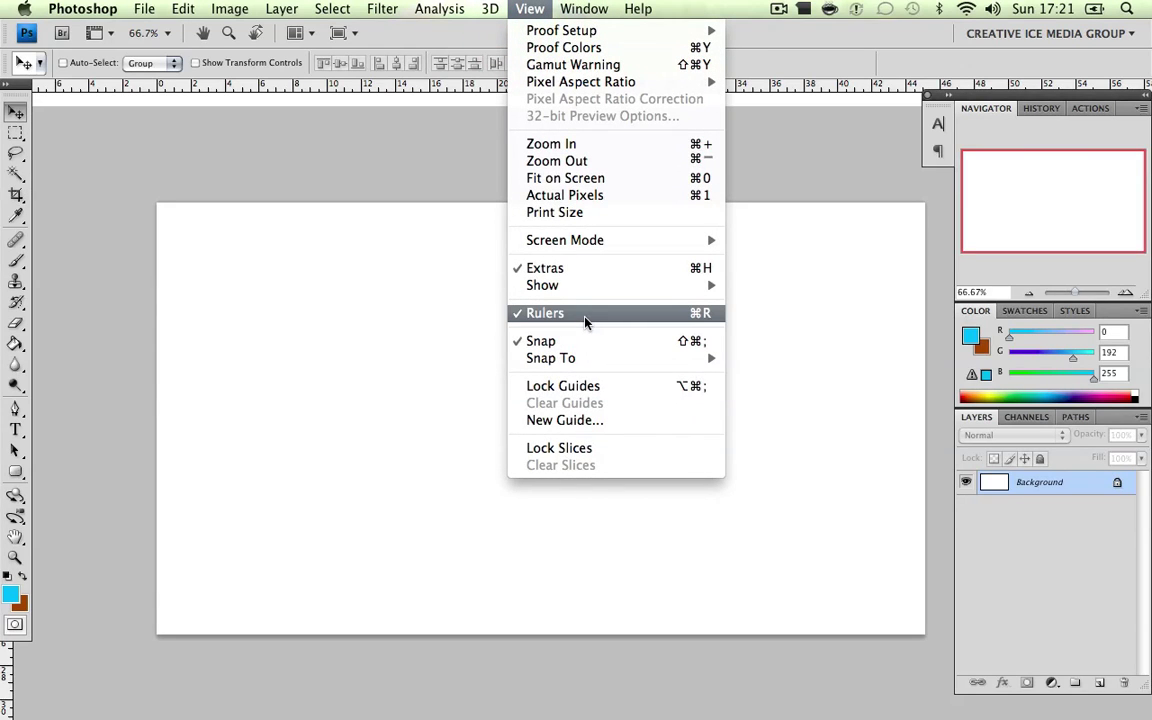
left_click(424, 134)
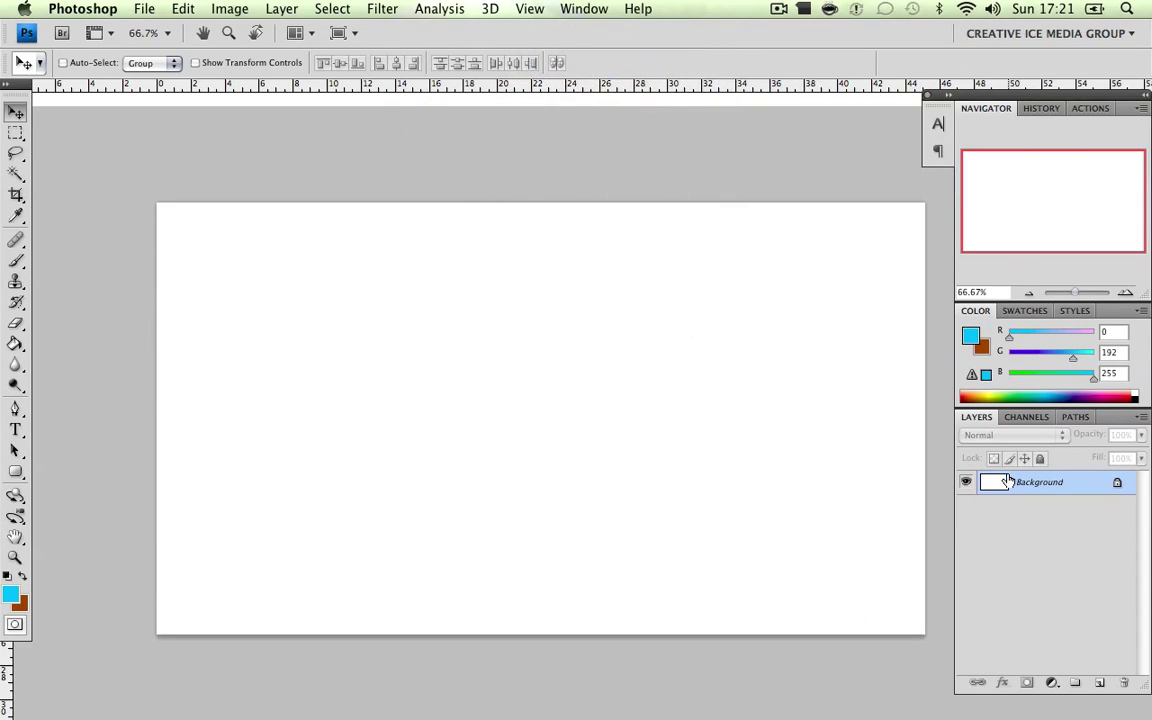
Type the heading text onto the canvas with the Type tool.
left_click(15, 430)
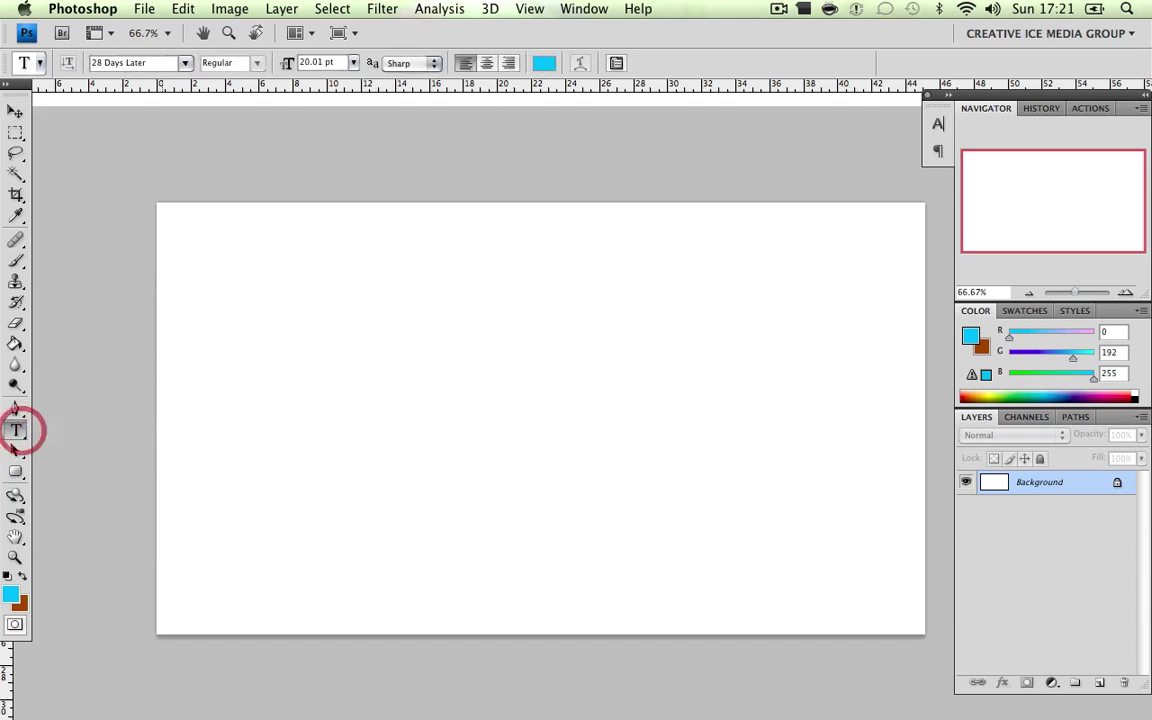
left_click(363, 415)
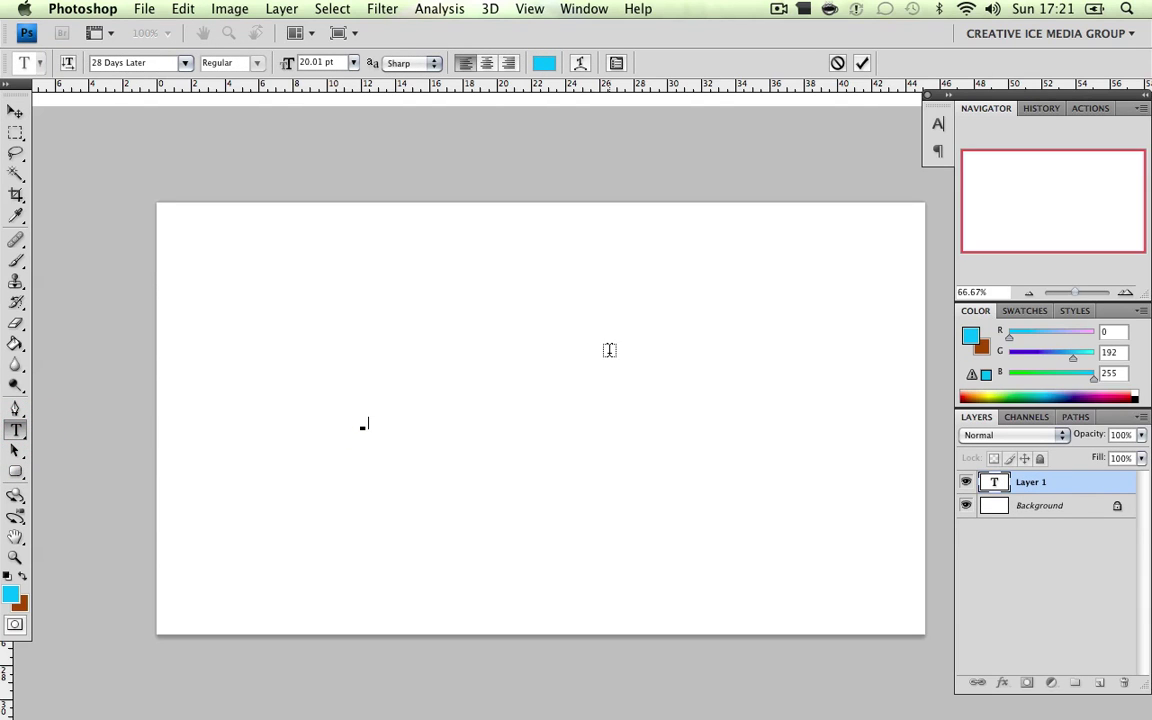
type("T")
type("OWNLOAD NOW")
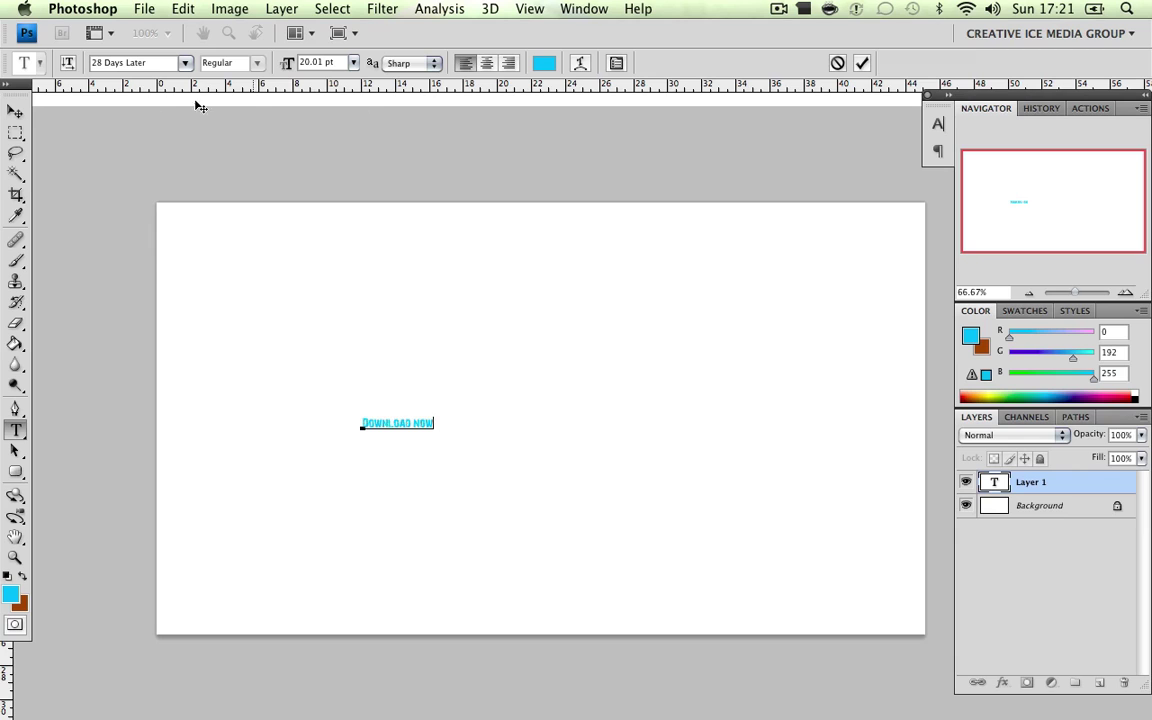
left_click(16, 111)
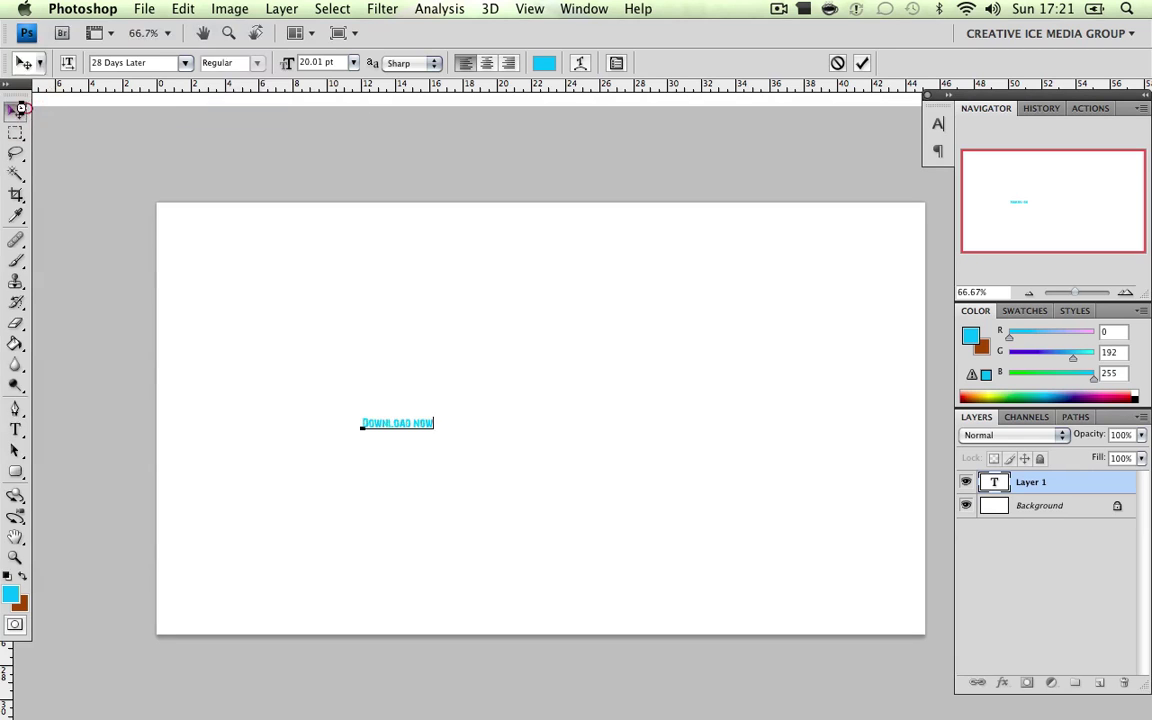
Set the heading font to Arial and begin enlarging its size.
left_click(938, 124)
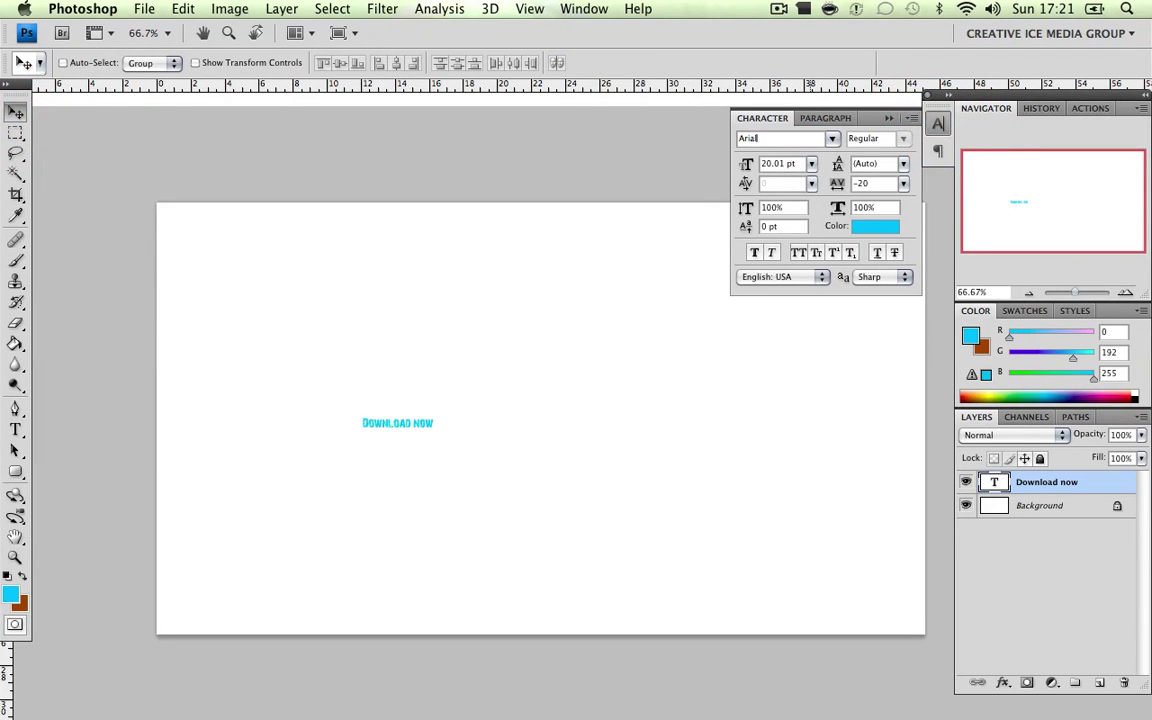
key("Return")
left_click(750, 164)
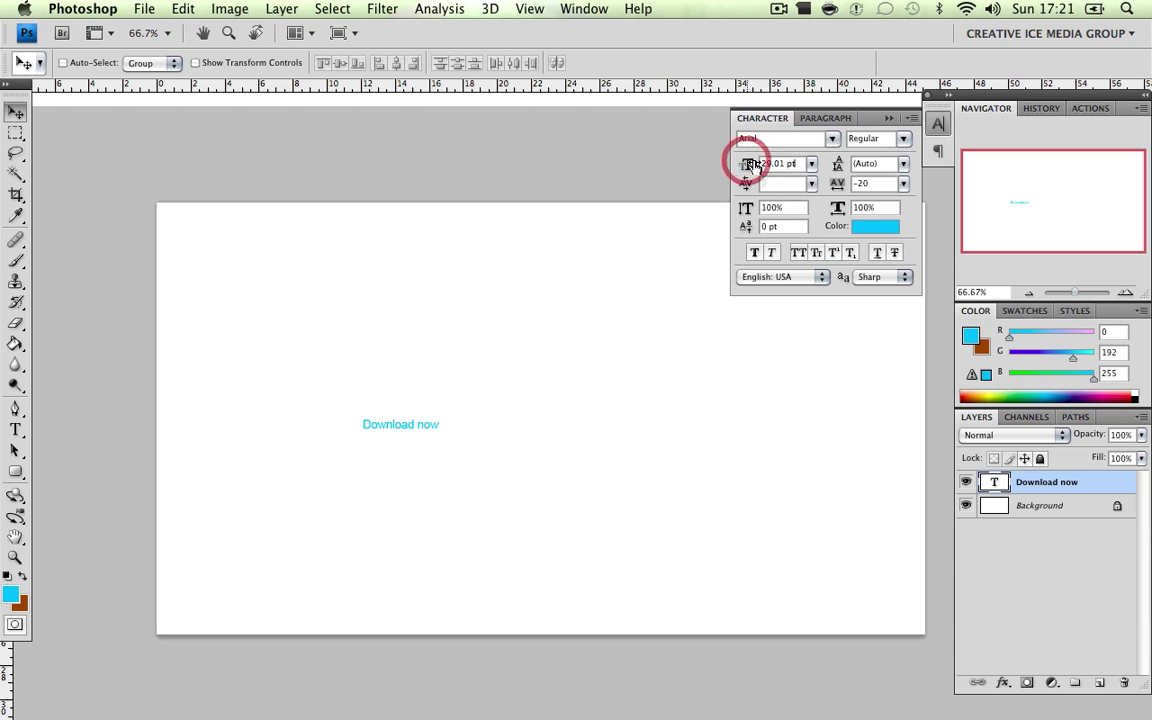
left_click_drag(750, 164, 755, 164)
Reposition the heading, size it to 64.01 pt, and select the lowercase n of 'now'.
left_click(1127, 293)
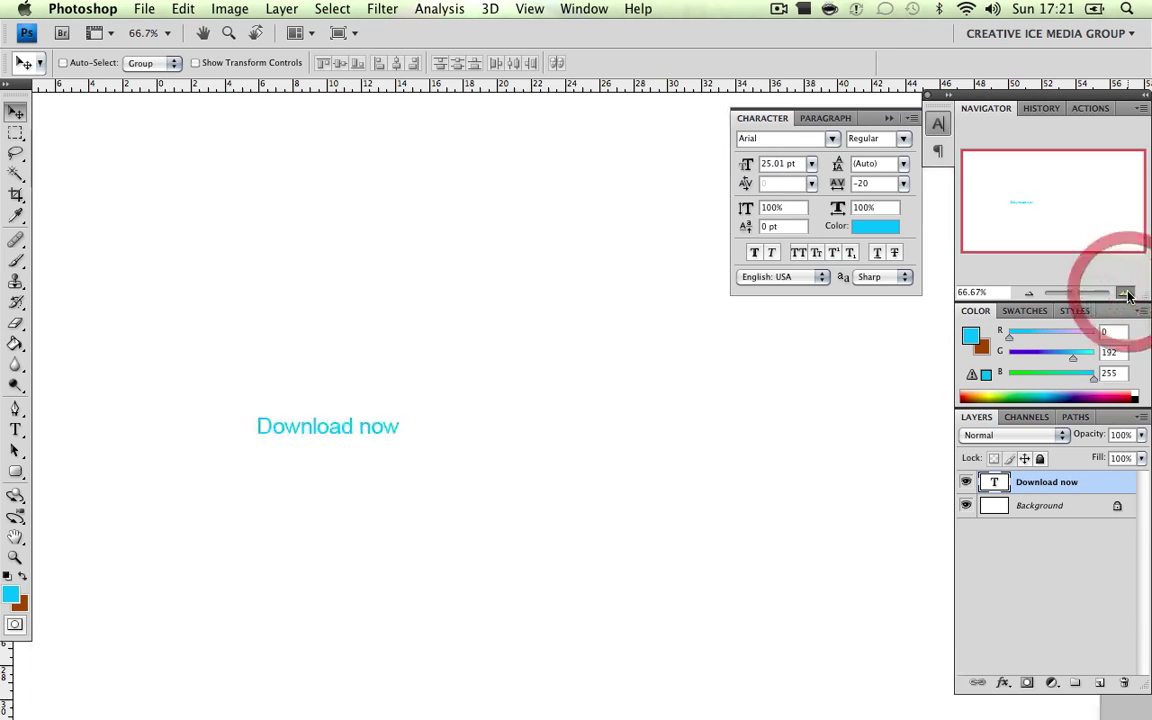
left_click_drag(291, 421, 346, 304)
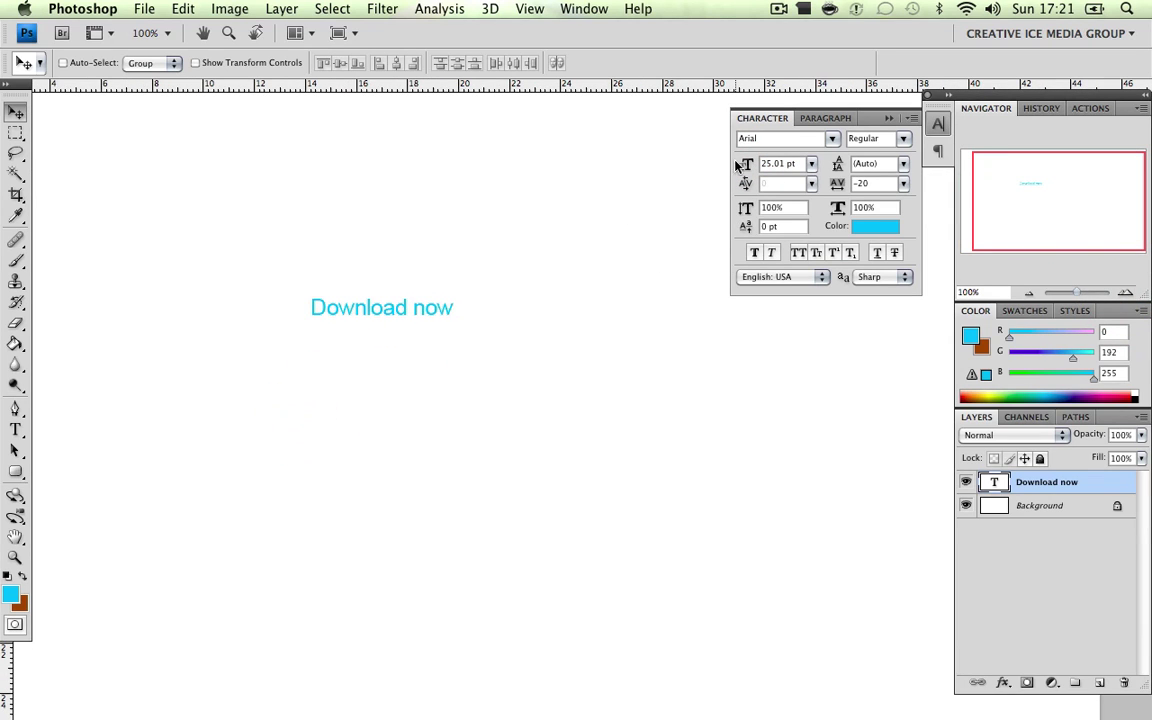
left_click_drag(746, 163, 776, 168)
left_click_drag(532, 303, 432, 366)
left_click_drag(748, 163, 746, 175)
left_click_drag(424, 360, 403, 313)
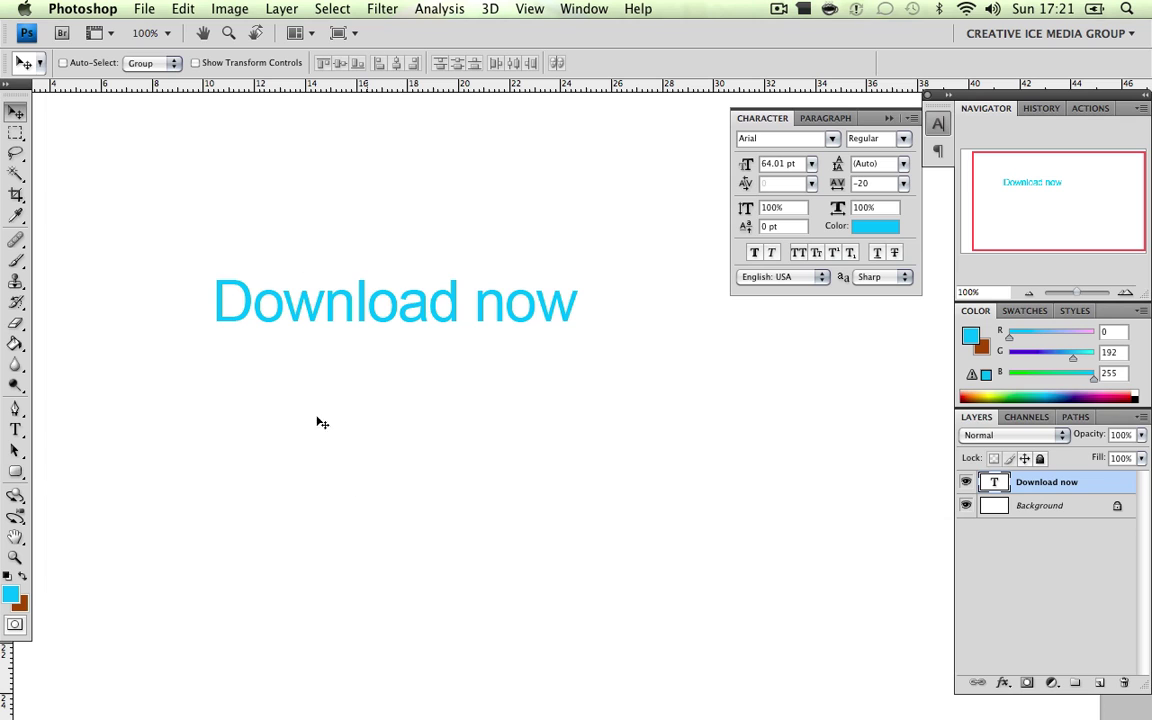
left_click(15, 430)
left_click_drag(486, 313, 500, 313)
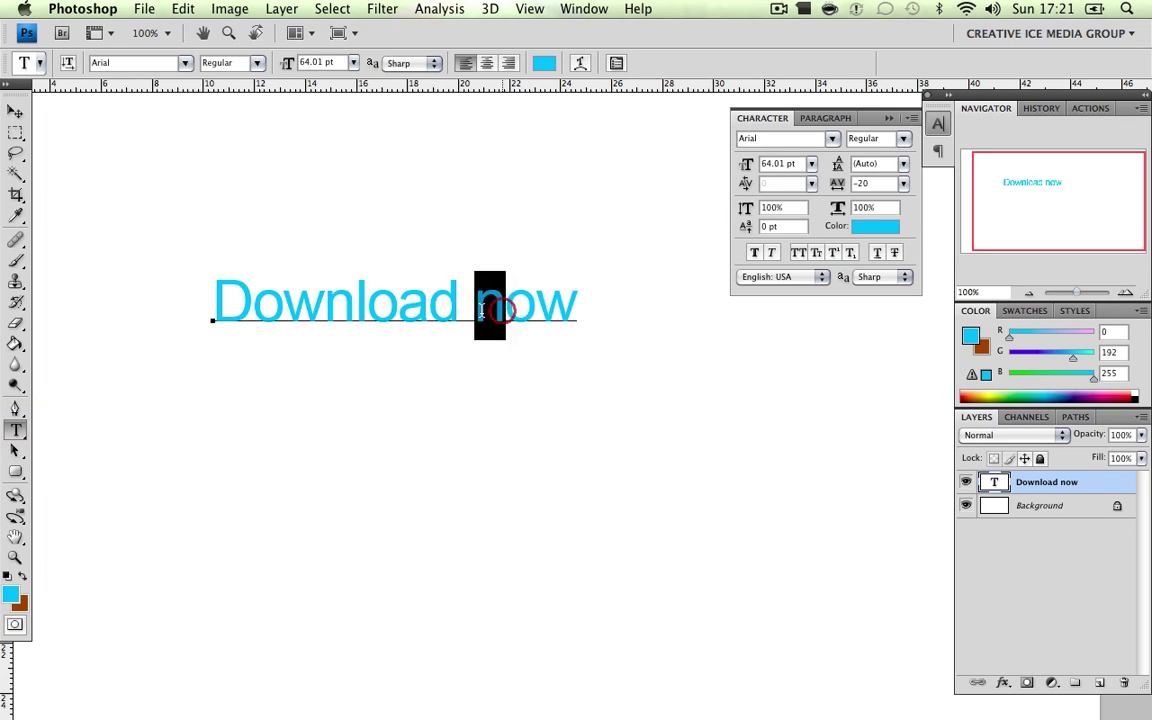
Capitalise the N in 'Now' and add the line 'Super fast and free' below the heading.
type("N")
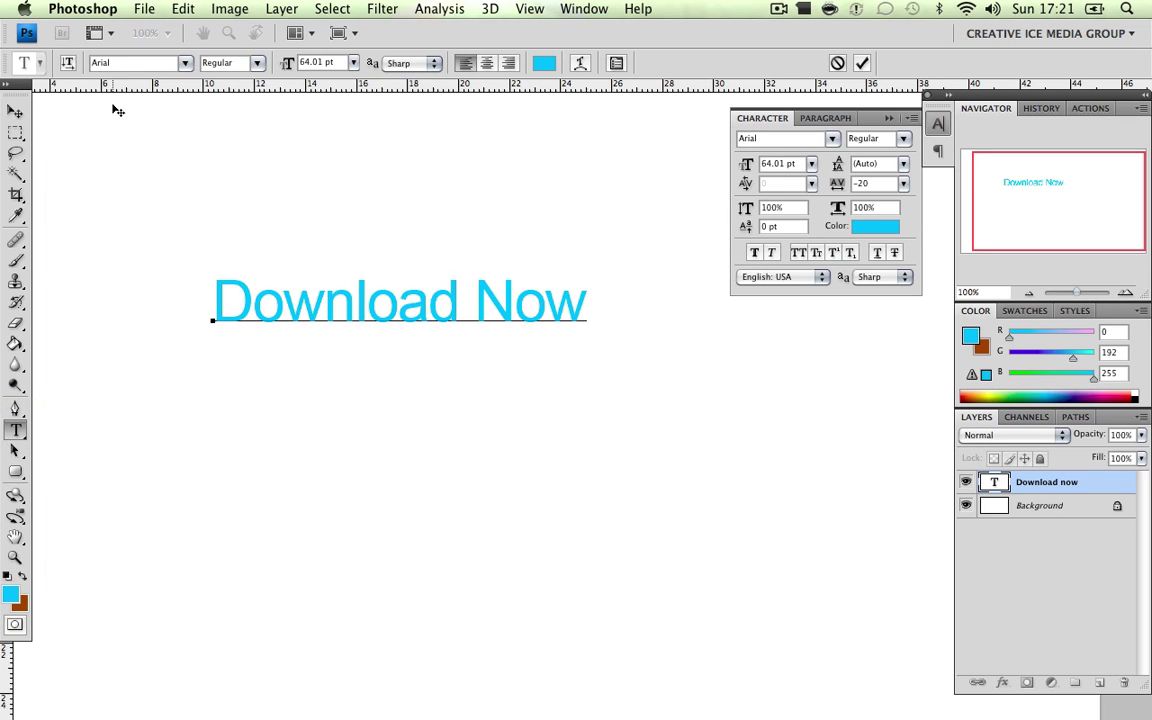
left_click(15, 111)
left_click(16, 429)
left_click(233, 455)
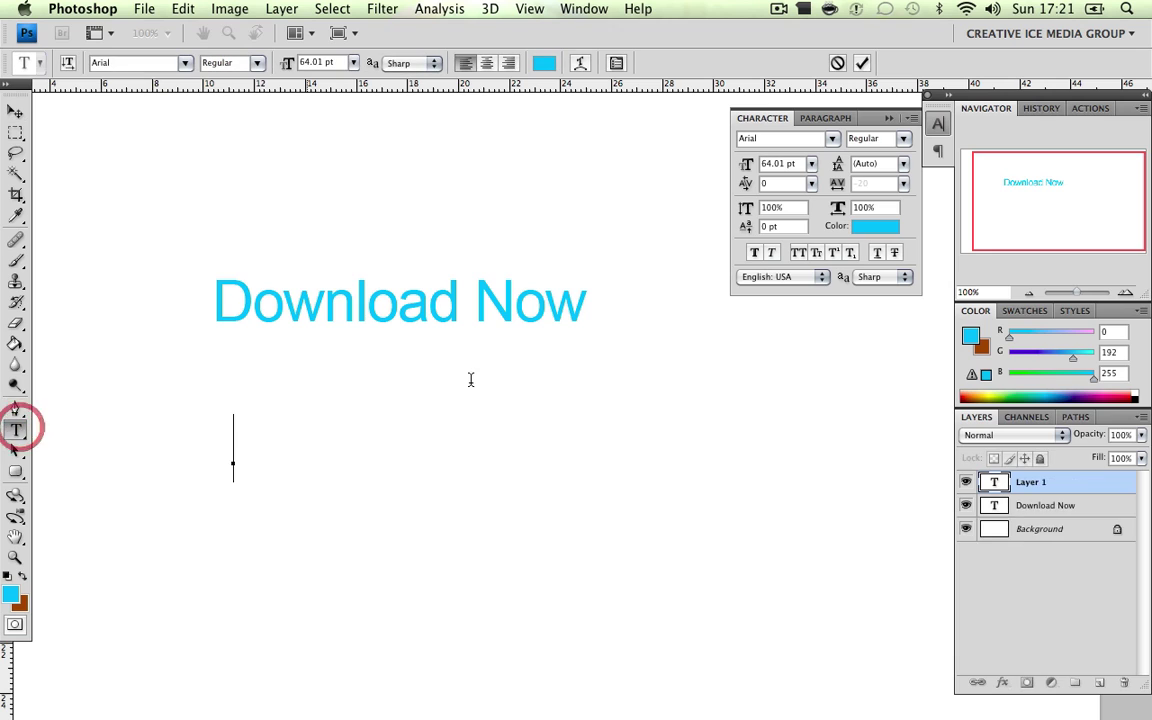
key("BackSpace")
key("BackSpace")
type("Su")
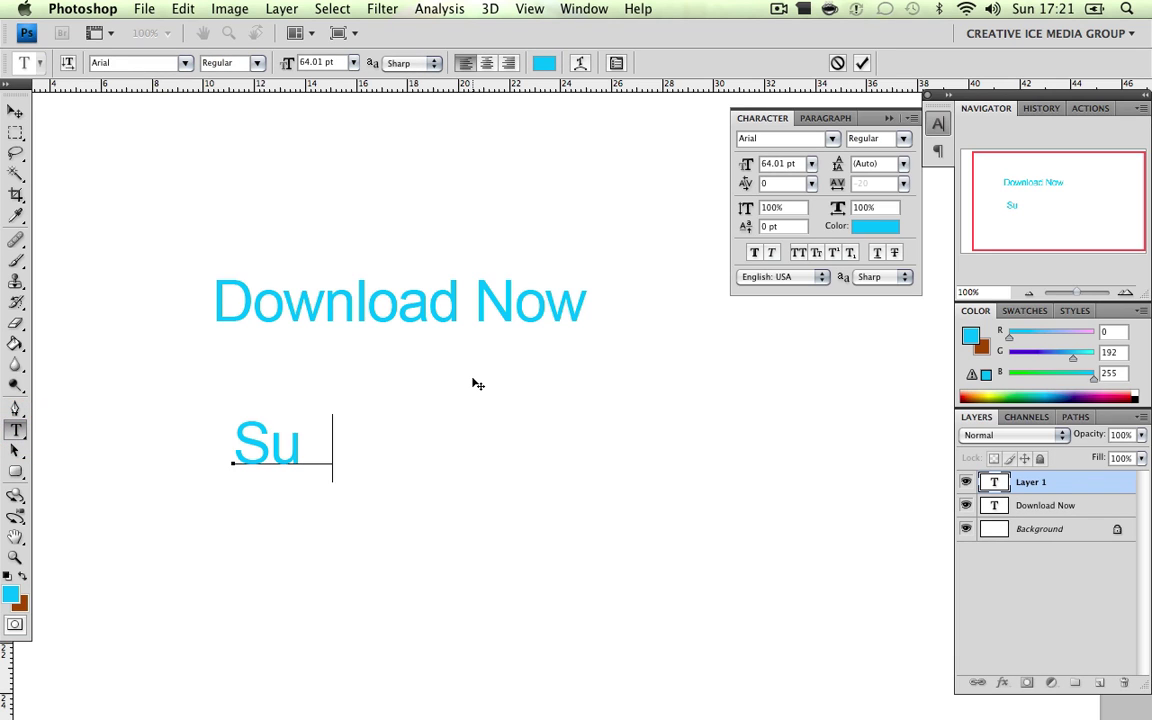
type("per       and free")
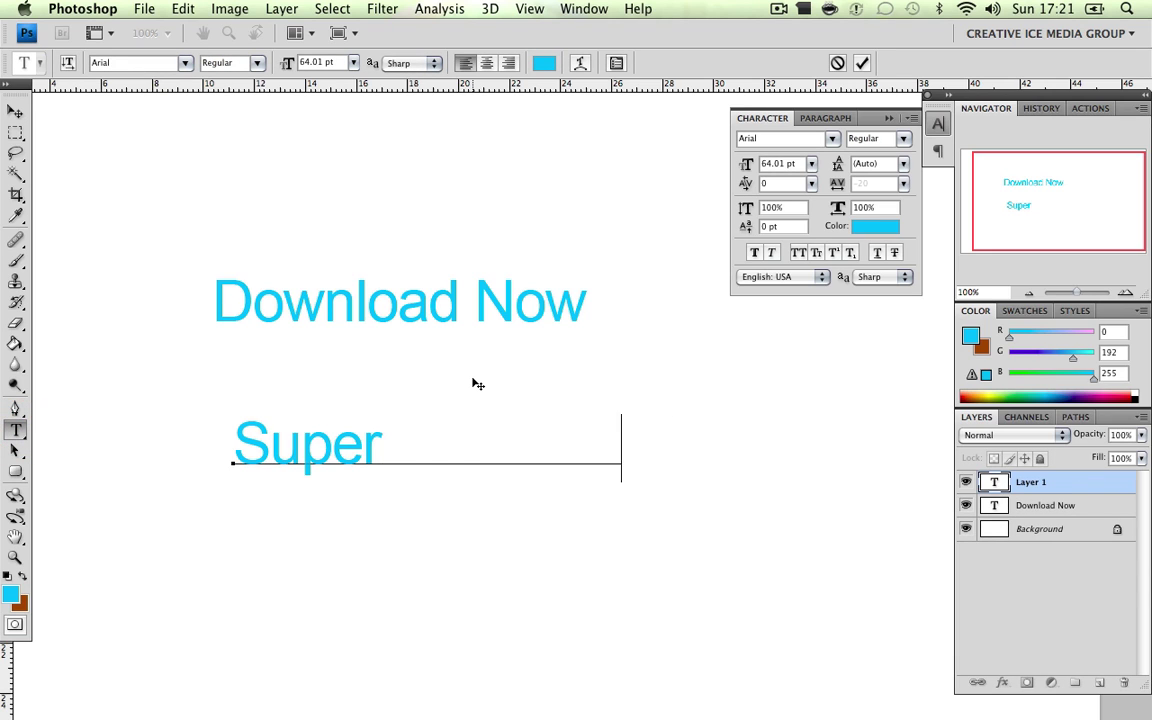
left_click(15, 112)
Make both the subline and the Download Now heading black.
left_click(875, 226)
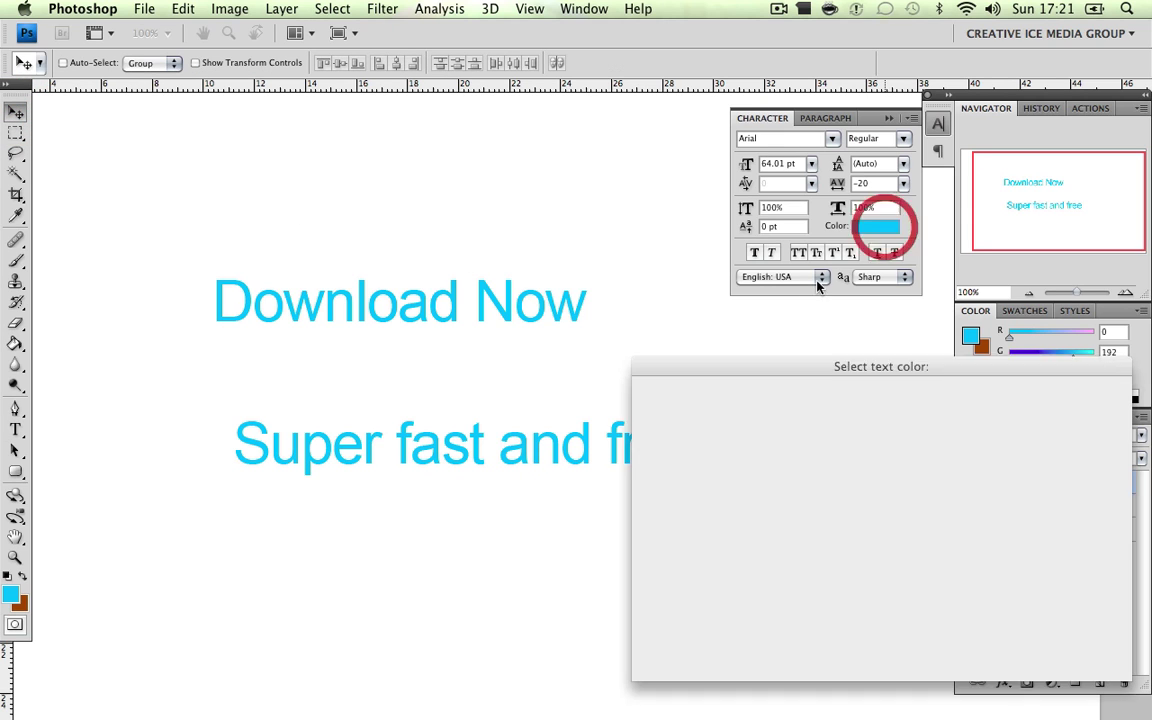
left_click_drag(774, 481, 644, 633)
left_click(1062, 394)
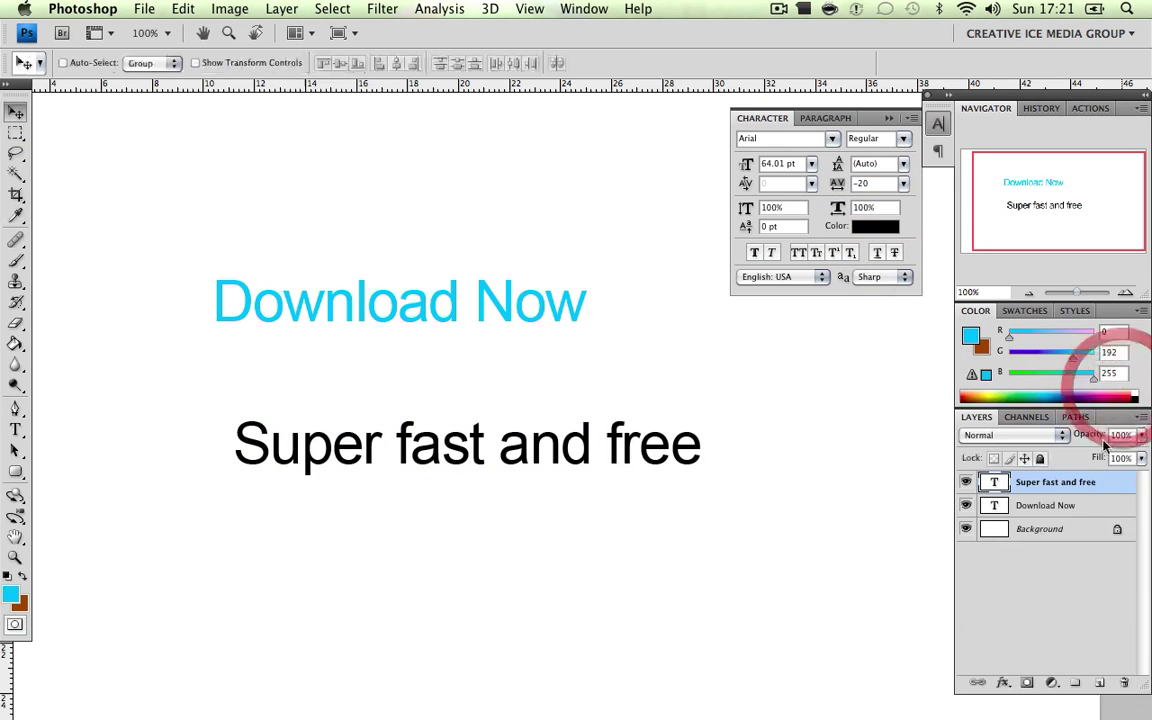
left_click(1041, 506)
left_click(876, 226)
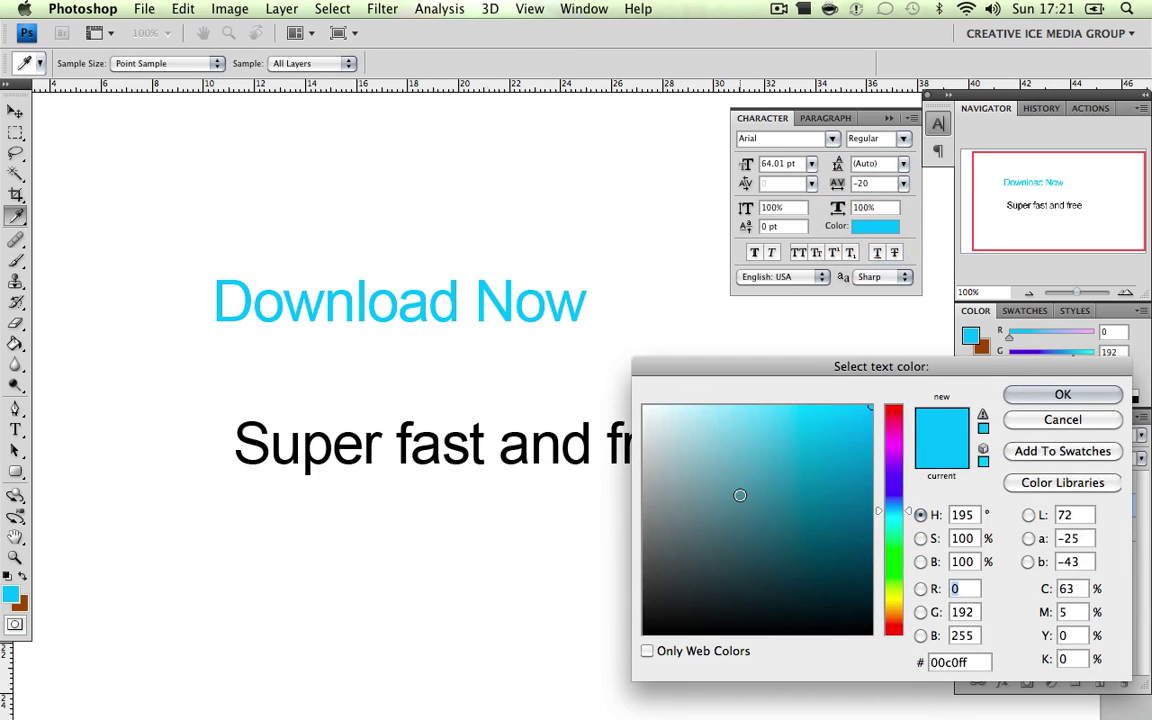
left_click_drag(745, 490, 644, 630)
left_click(1063, 391)
Size 'Super fast and free' to 31.01 pt, place it under the heading, and add a left-edge guide.
key("v")
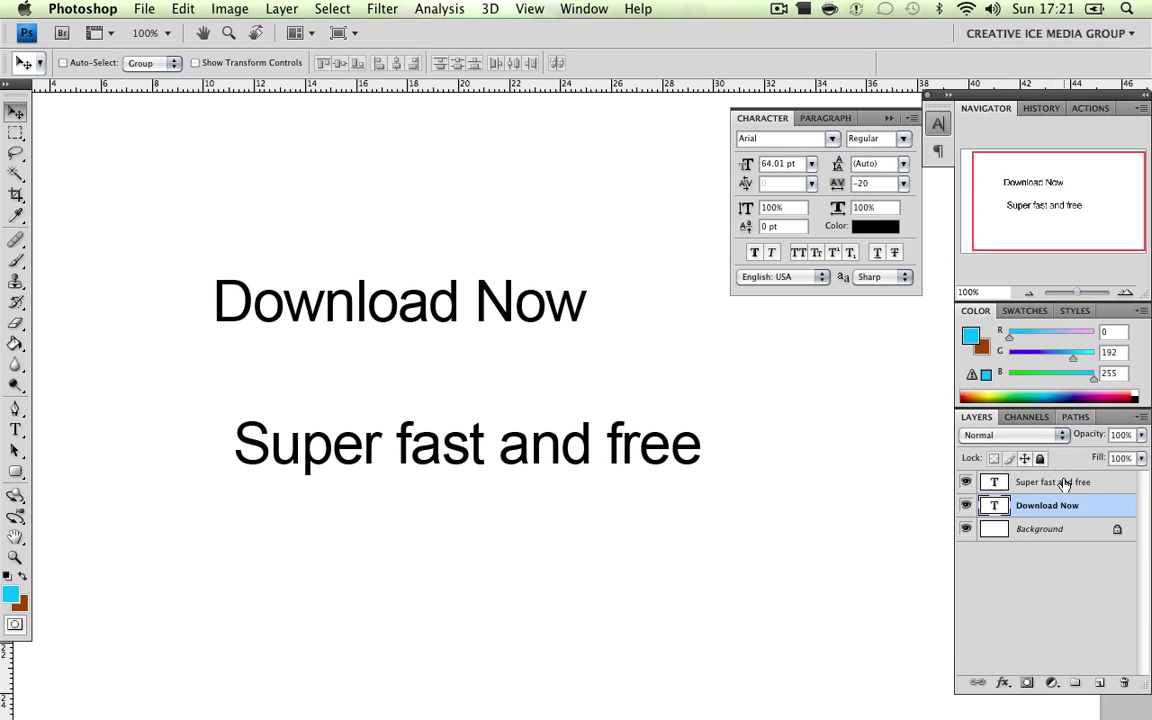
left_click(1041, 484)
left_click_drag(733, 168, 725, 172)
left_click_drag(383, 451, 376, 352)
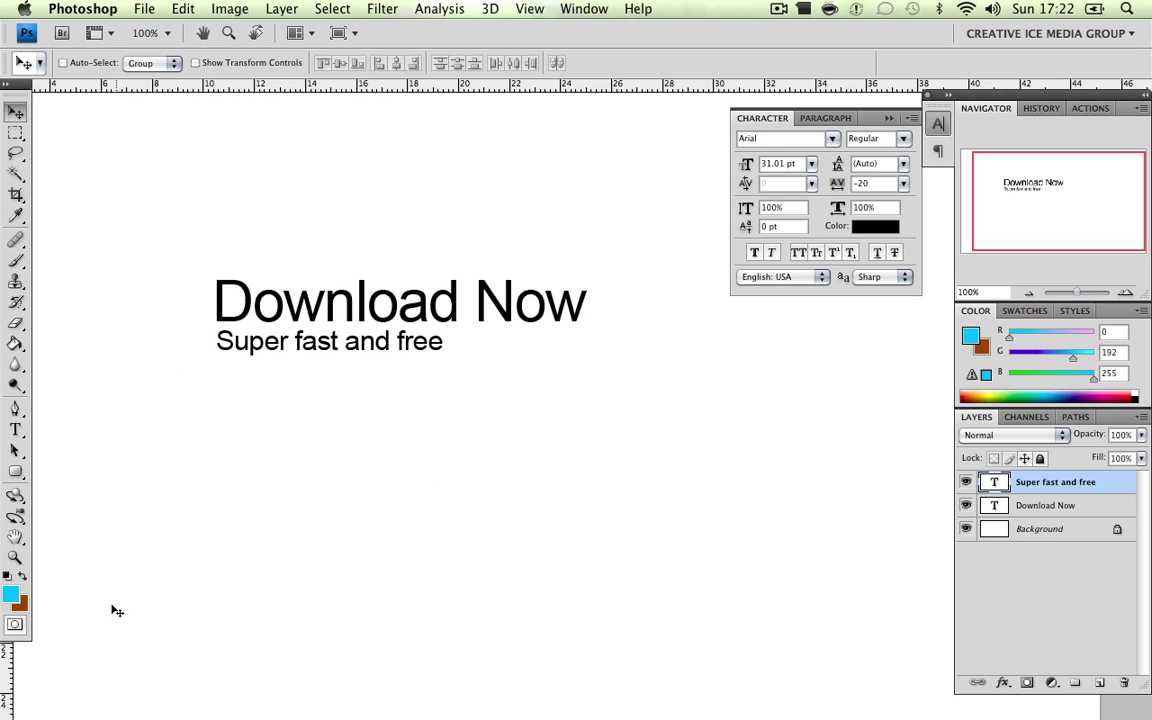
left_click_drag(9, 658, 217, 653)
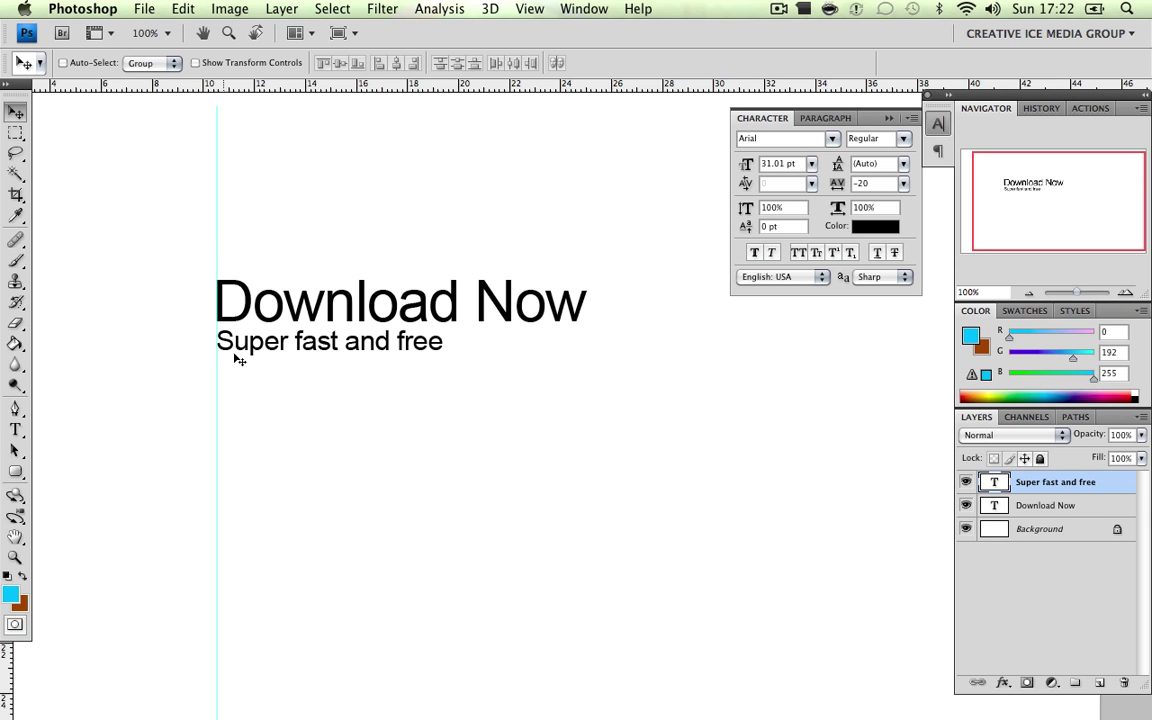
Nudge the subline up slightly closer beneath the heading, then return to the full-document view.
left_click(1120, 294)
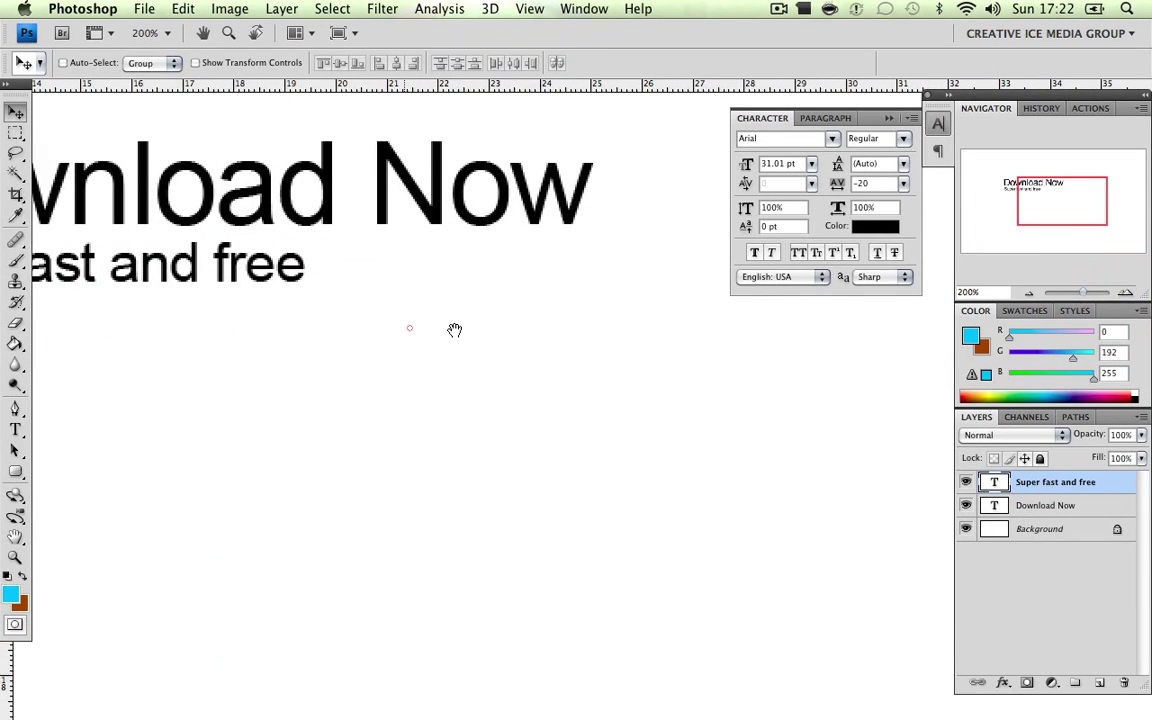
left_click_drag(453, 329, 644, 428)
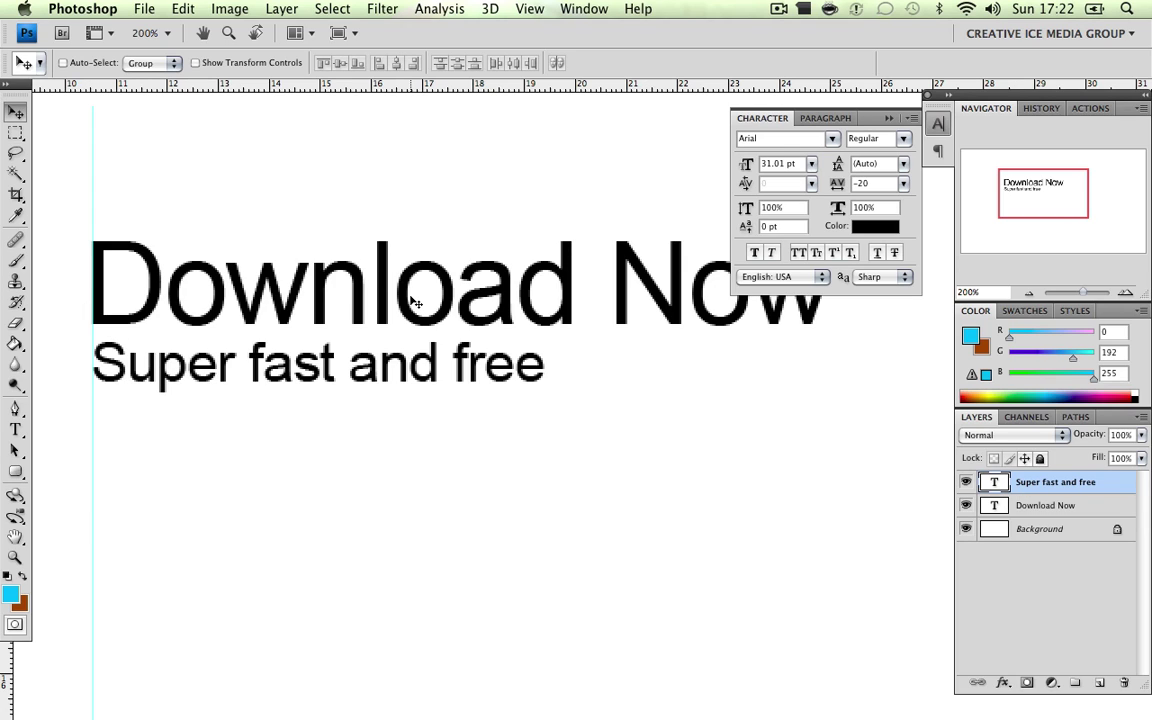
key("Up")
key("Up")
key("Up")
key("Up")
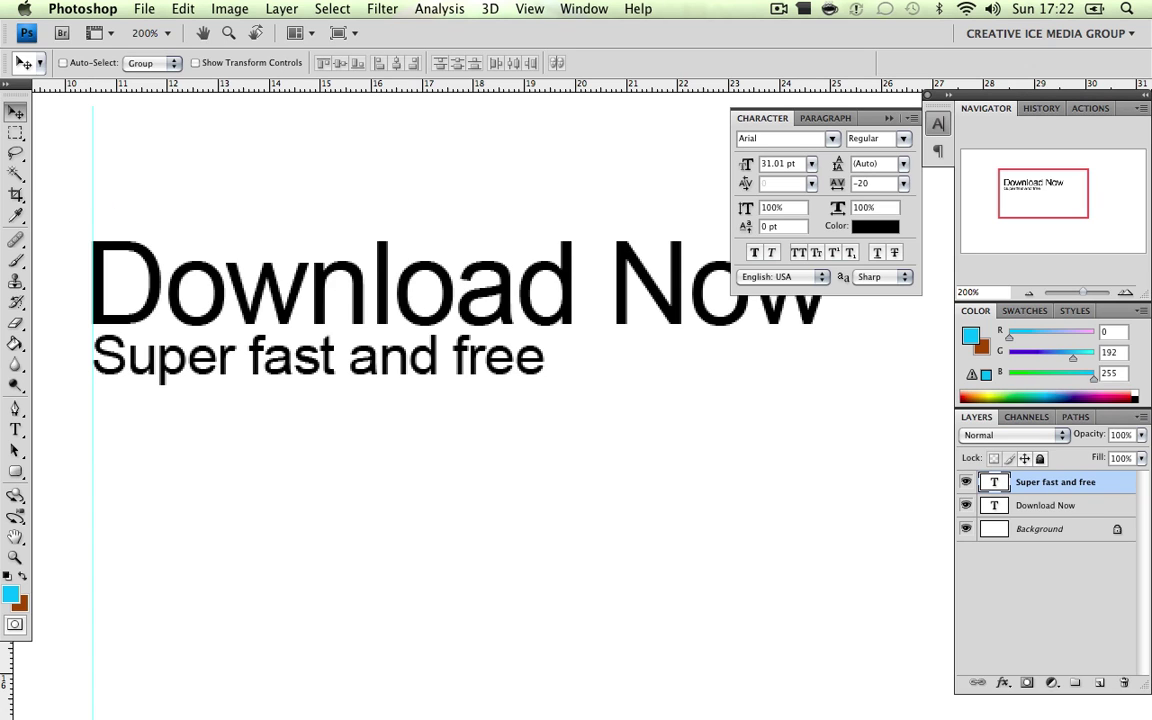
left_click(1027, 293)
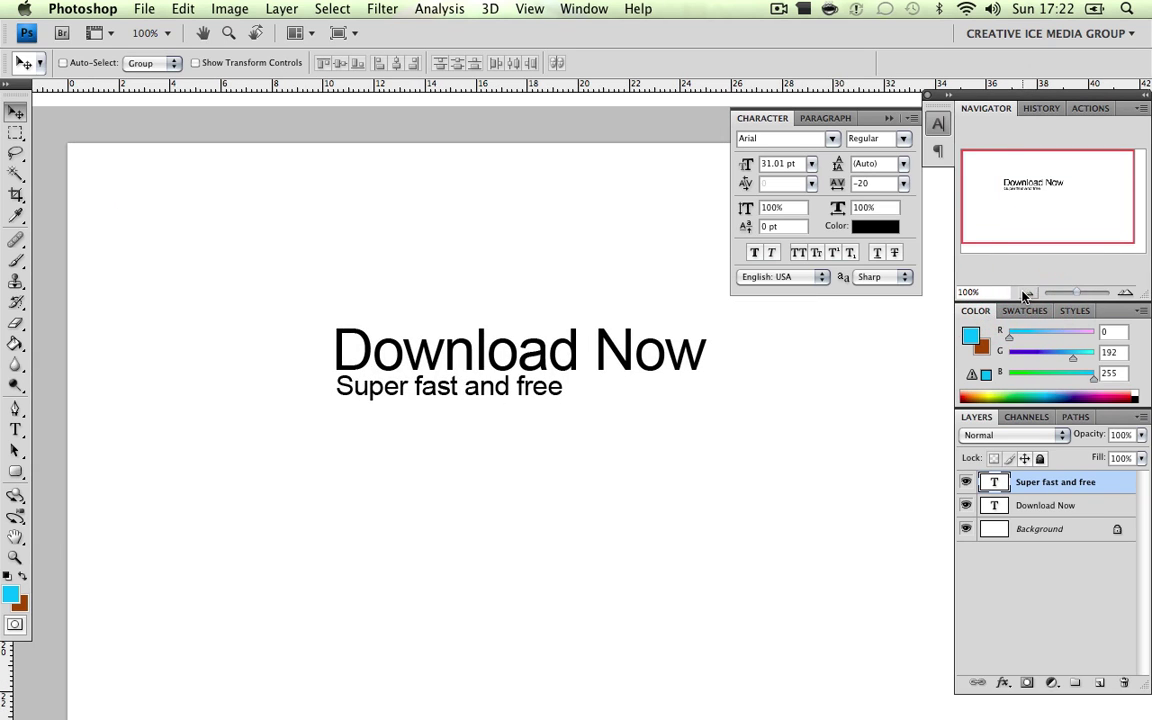
Collapse the Character panel and choose the Rounded Rectangle Tool with a 3 px radius.
left_click(889, 118)
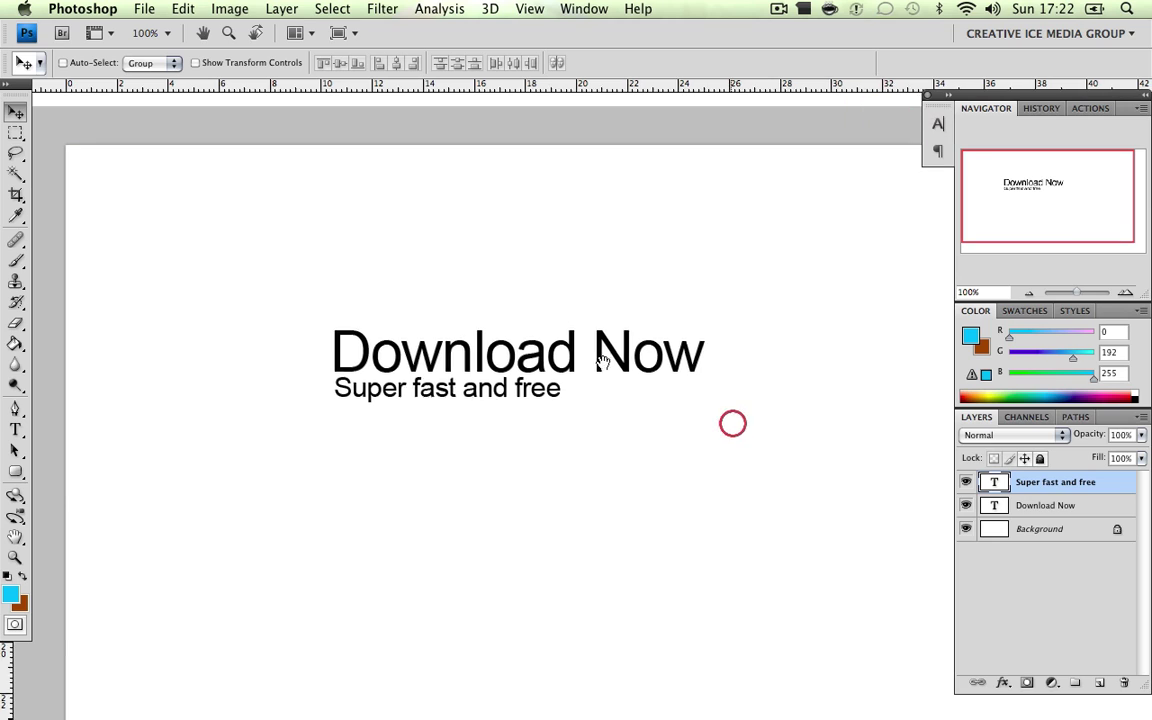
left_click_drag(732, 423, 612, 424)
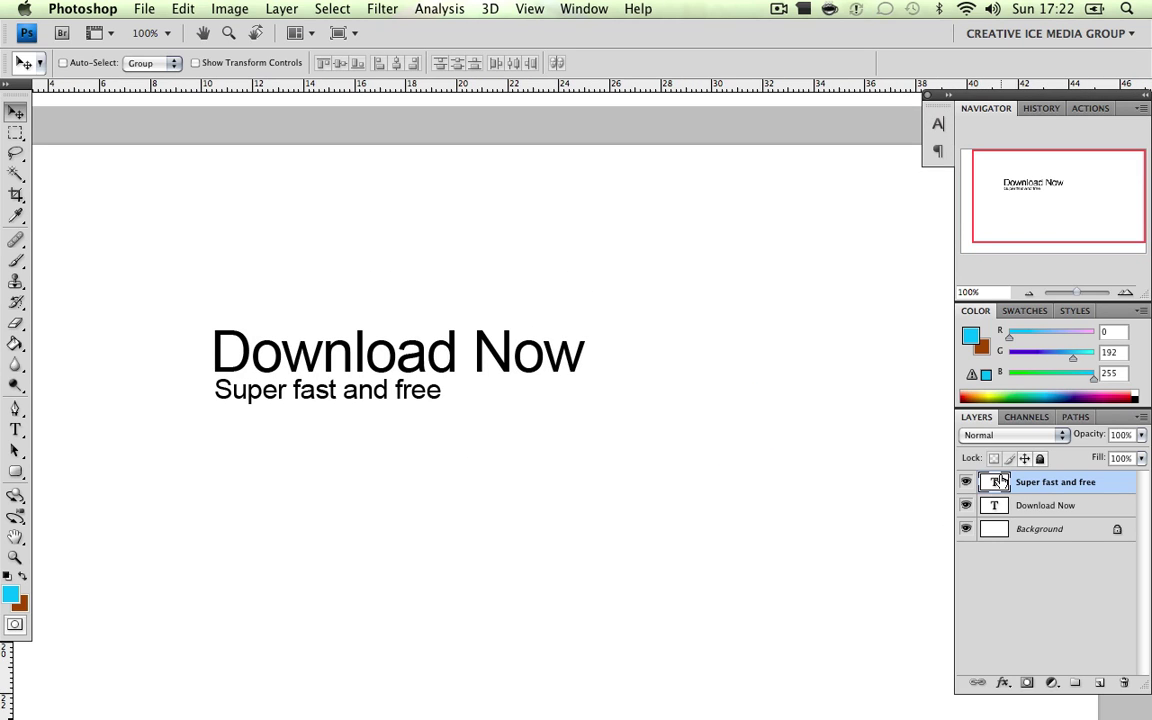
left_click(20, 475)
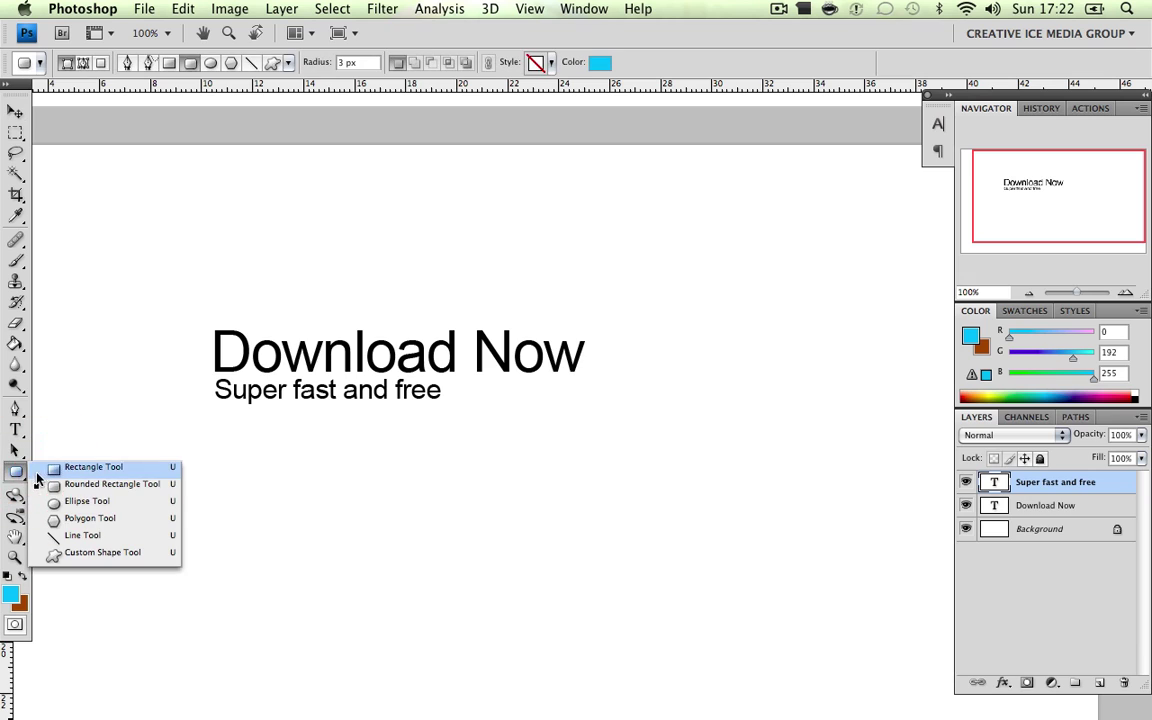
left_click(49, 440)
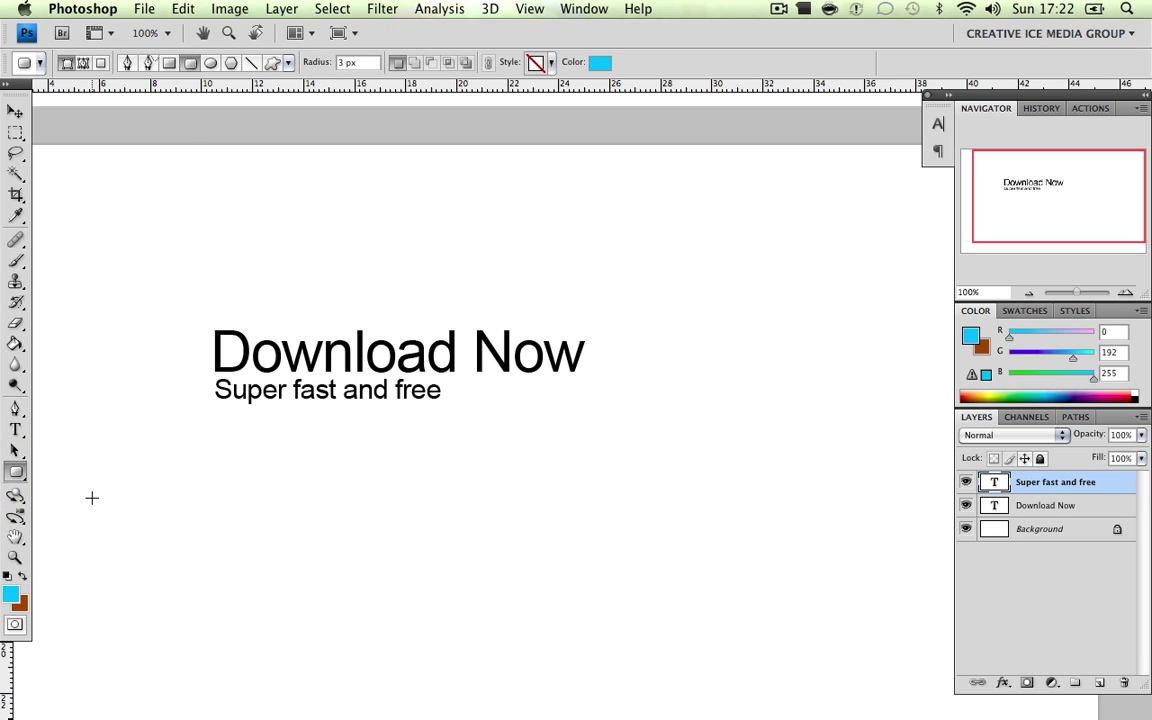
left_click(14, 478)
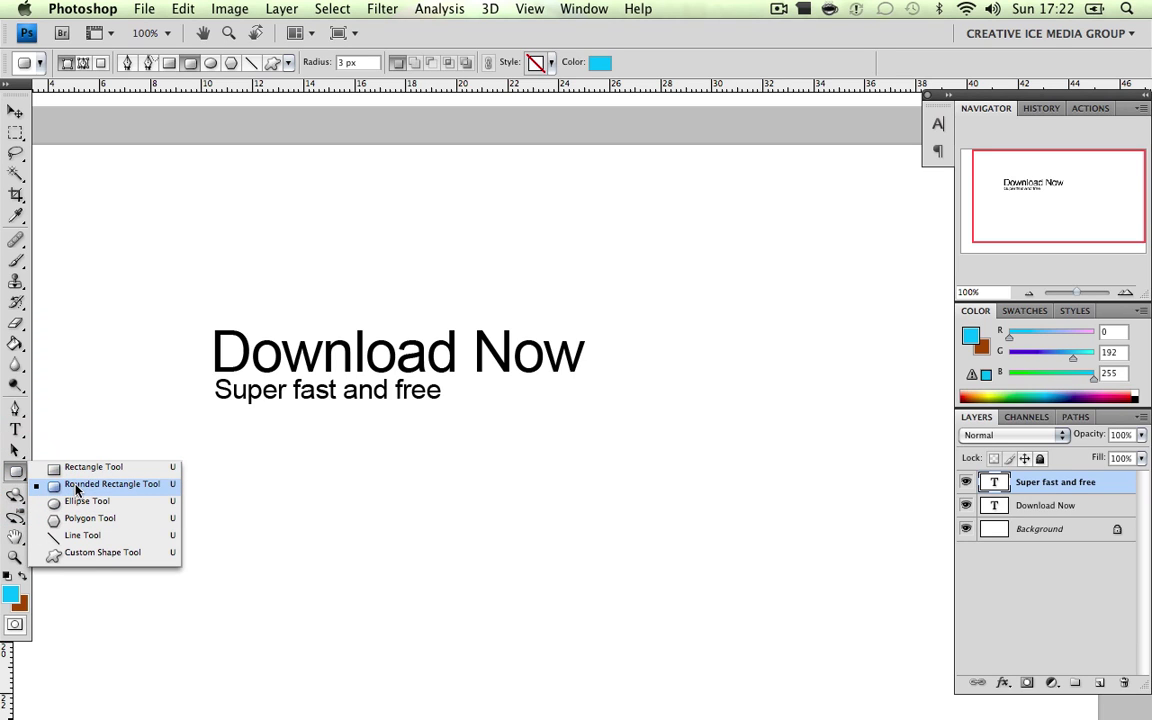
left_click(112, 486)
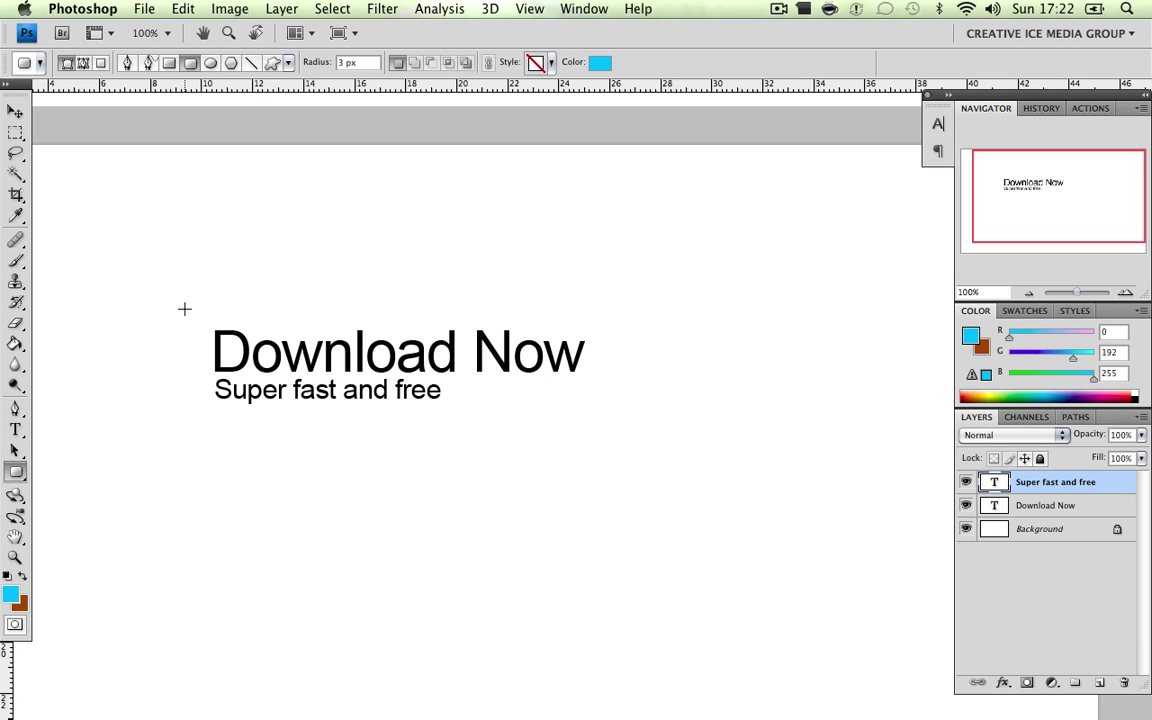
Draw a cyan rounded rectangle around the text, move Shape 1 below the text layers, and nudge it into place.
left_click_drag(184, 309, 612, 429)
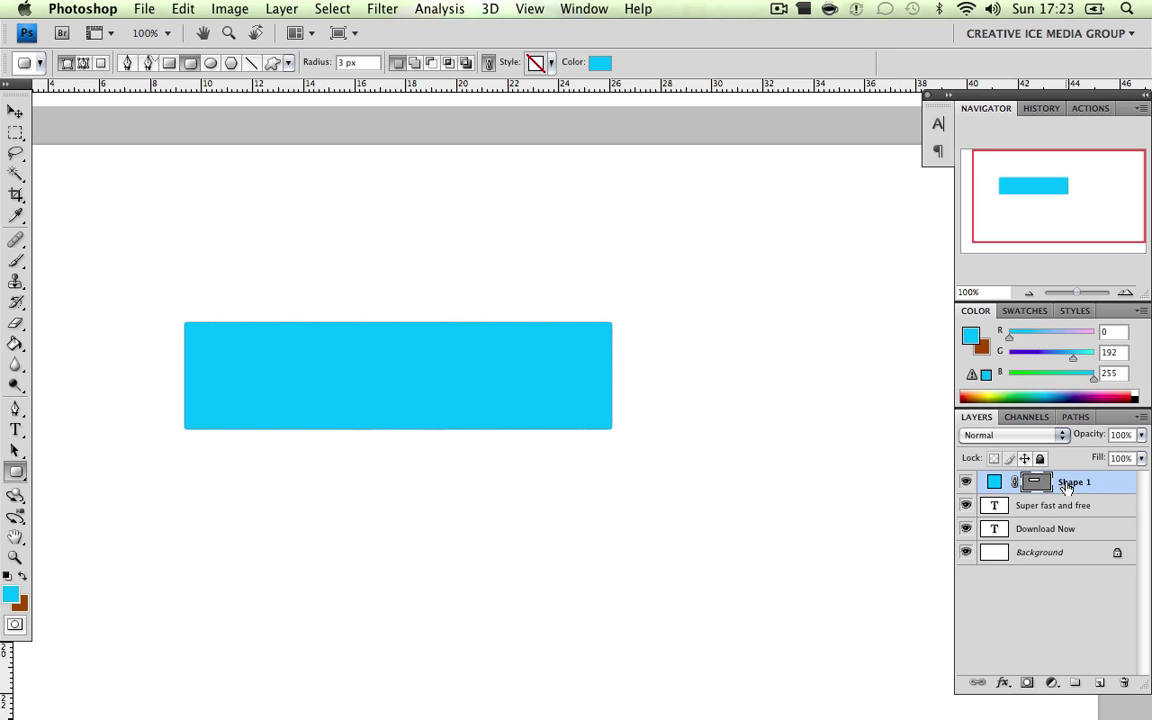
left_click_drag(1075, 481, 1077, 545)
left_click(15, 111)
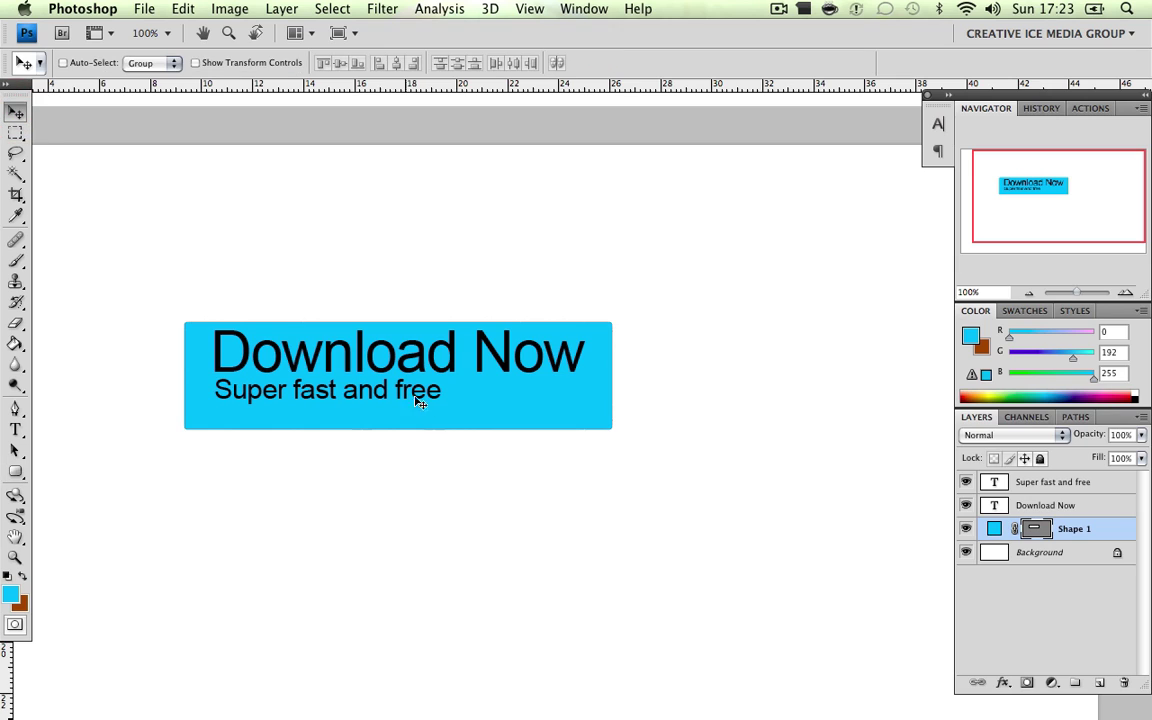
left_click_drag(425, 404, 431, 385)
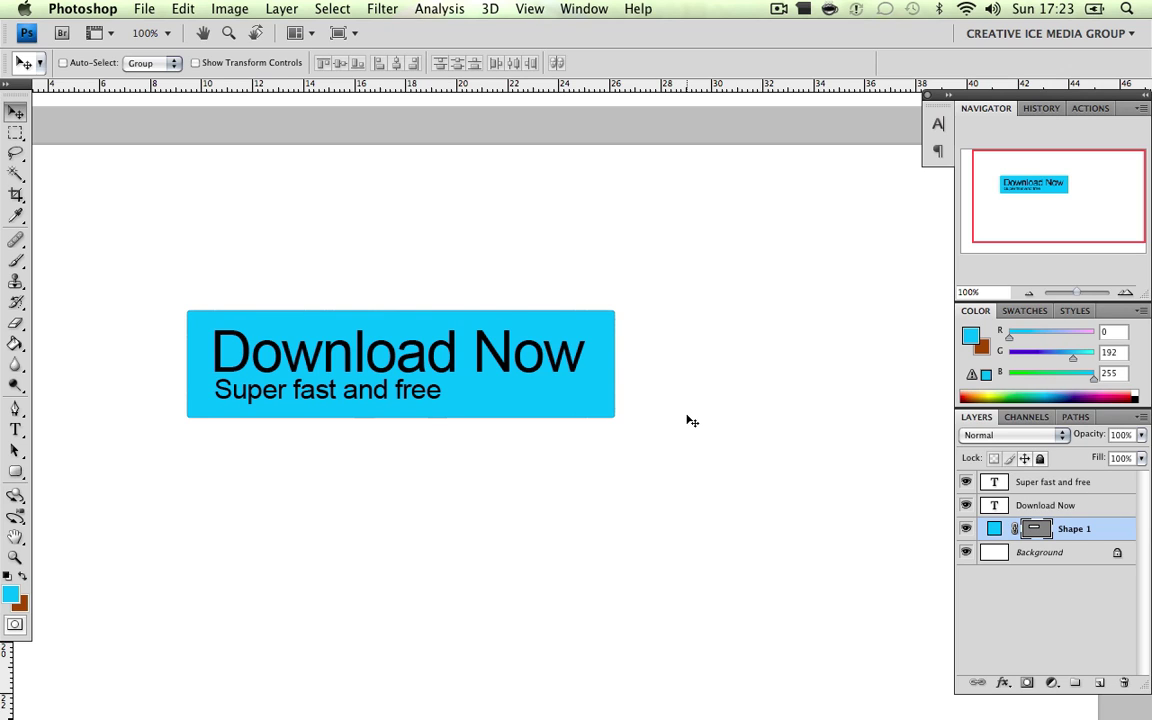
left_click(1038, 505)
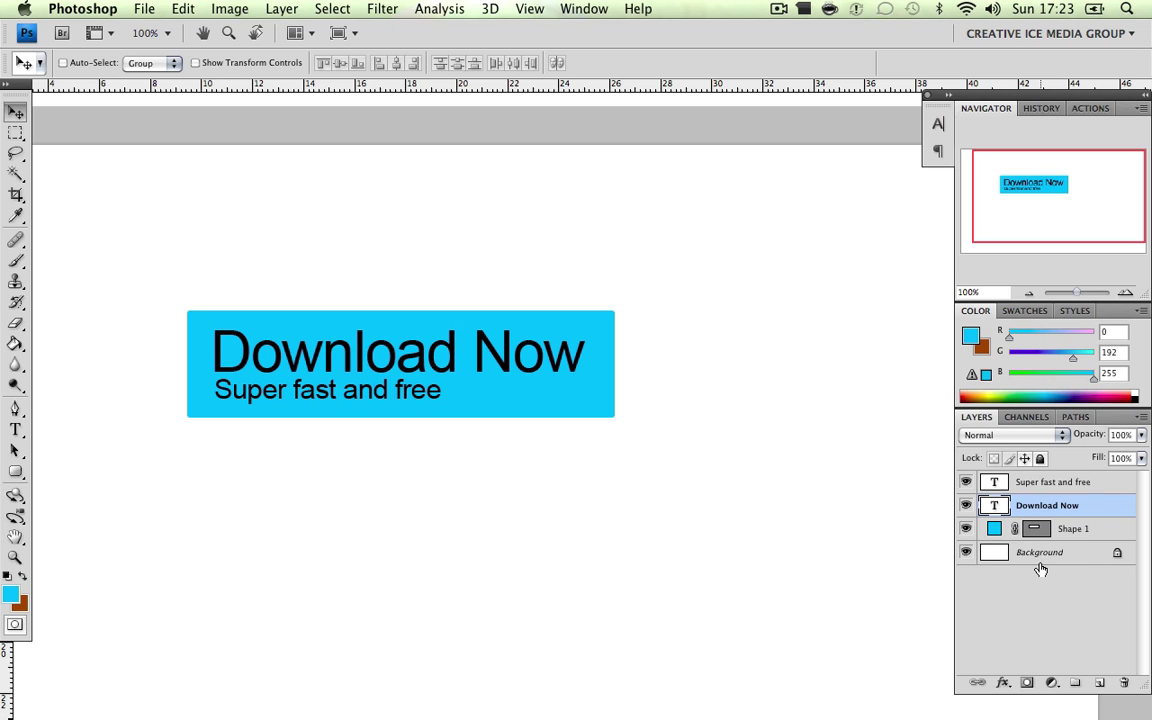
Add a Drop Shadow to the Download Now layer and reduce its size to 0 px.
left_click(1055, 483)
left_click(1060, 507)
left_click(1001, 686)
left_click(1043, 570)
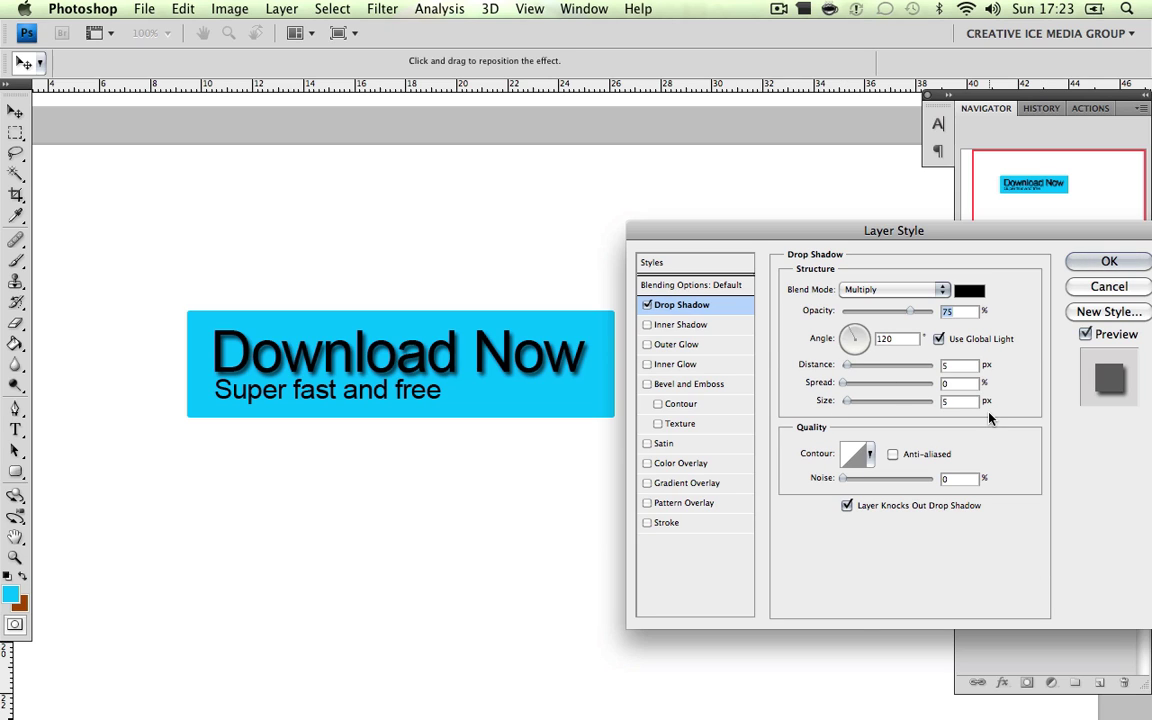
left_click(965, 384)
type("1")
left_click(846, 364)
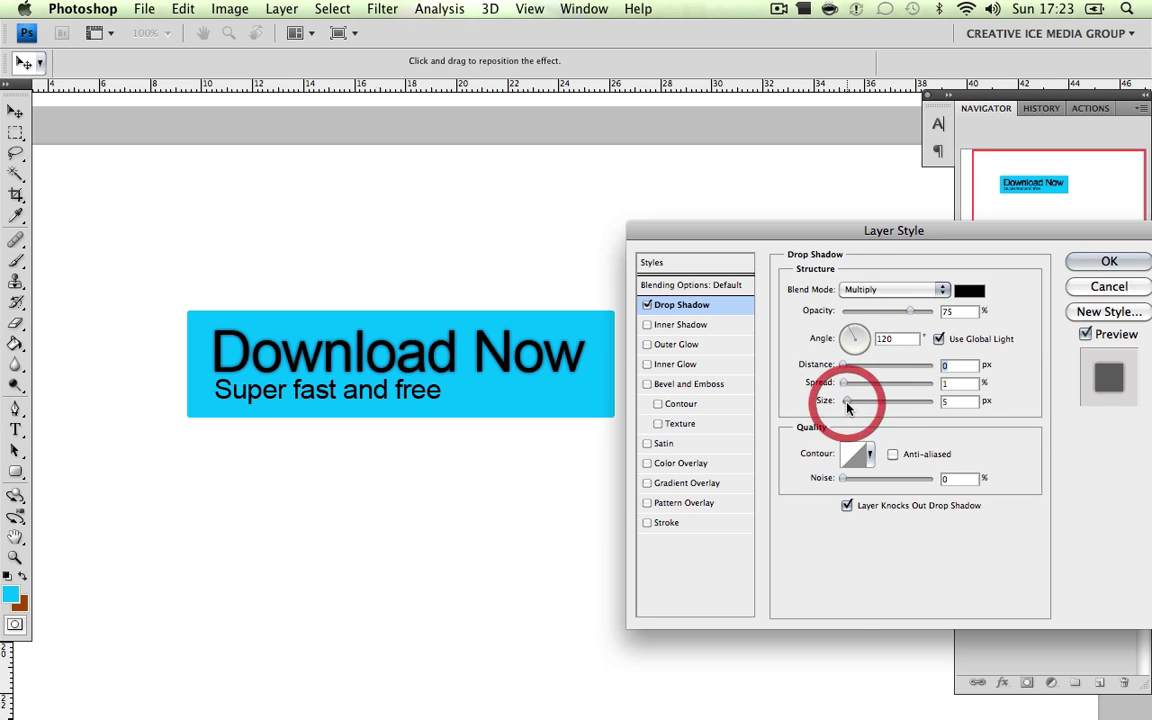
left_click_drag(847, 404, 831, 404)
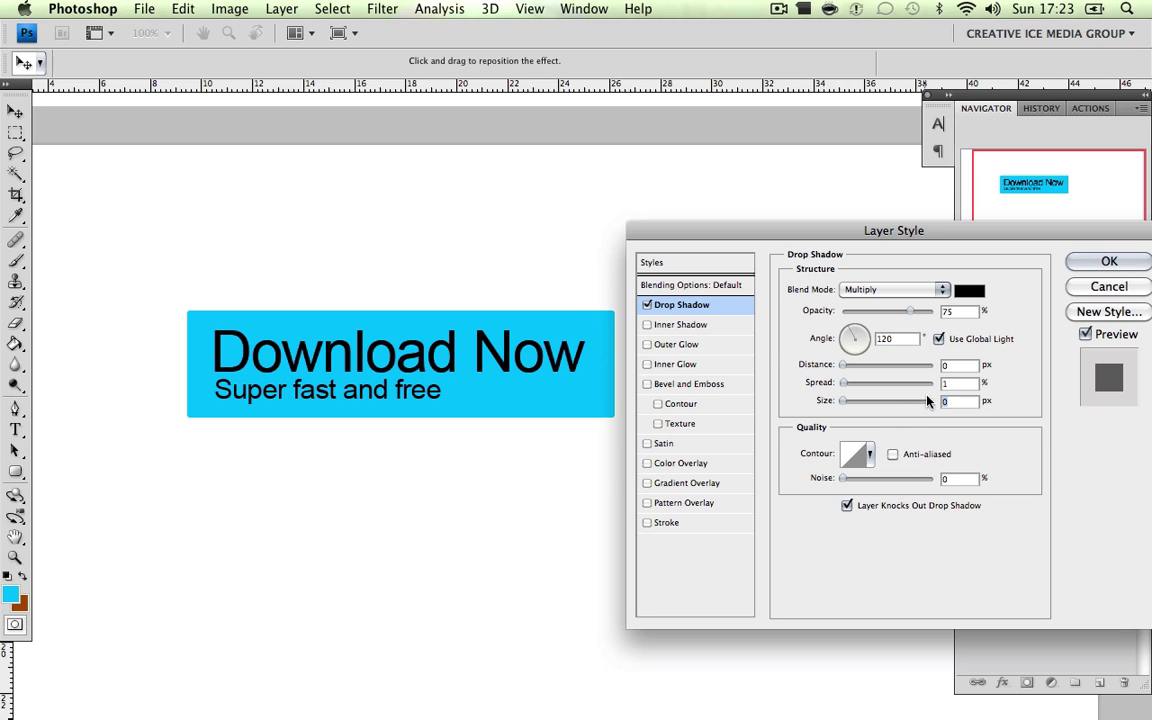
Set the drop shadow spread to 0 and its distance to 1 px.
double_click(952, 384)
type("0")
double_click(958, 365)
type("10")
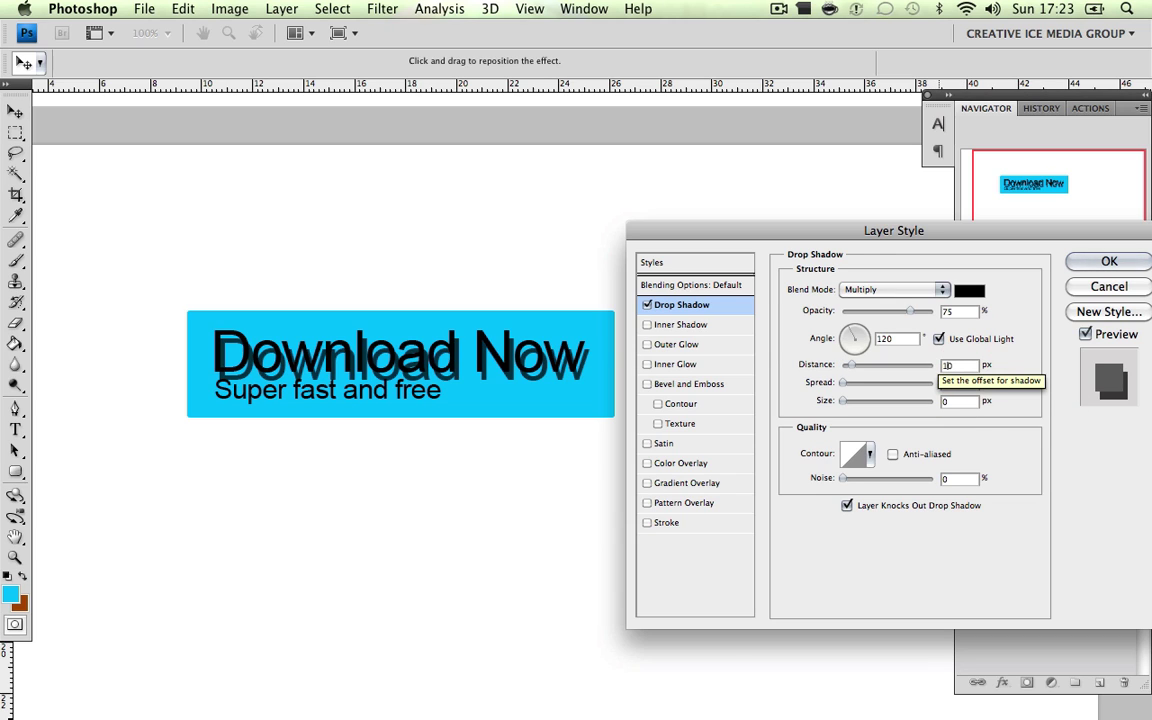
left_click(946, 401)
double_click(956, 366)
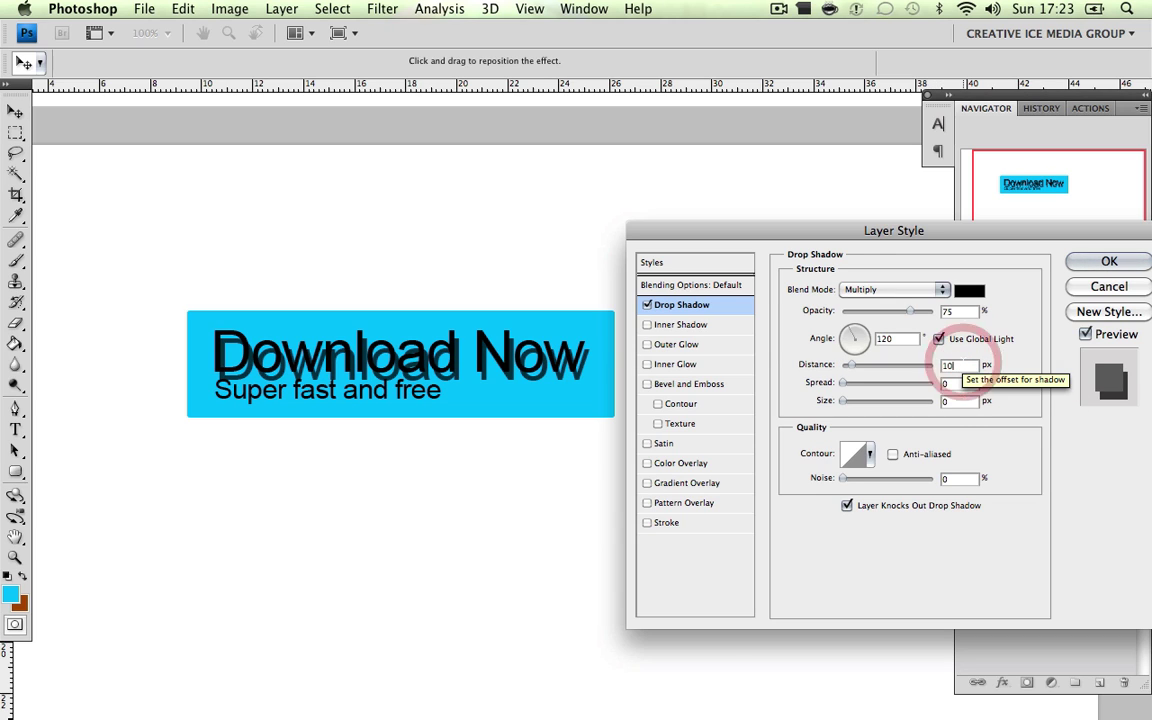
type("1")
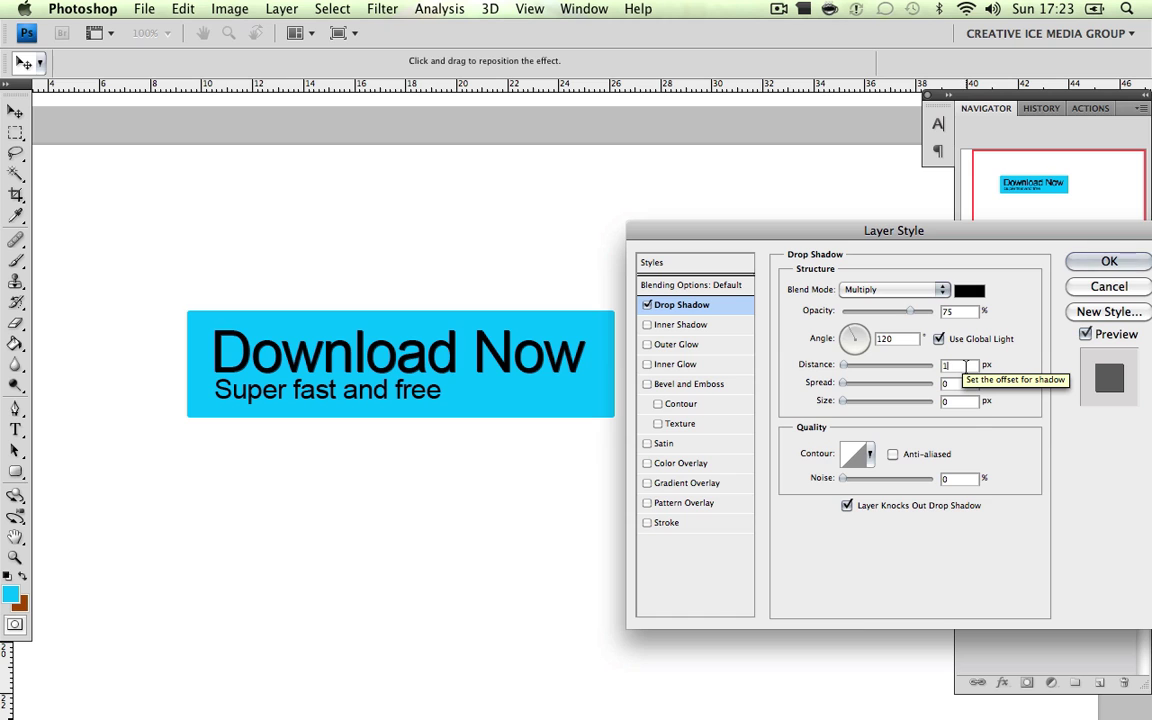
Confirm the Download Now drop shadow settings.
left_click(1096, 264)
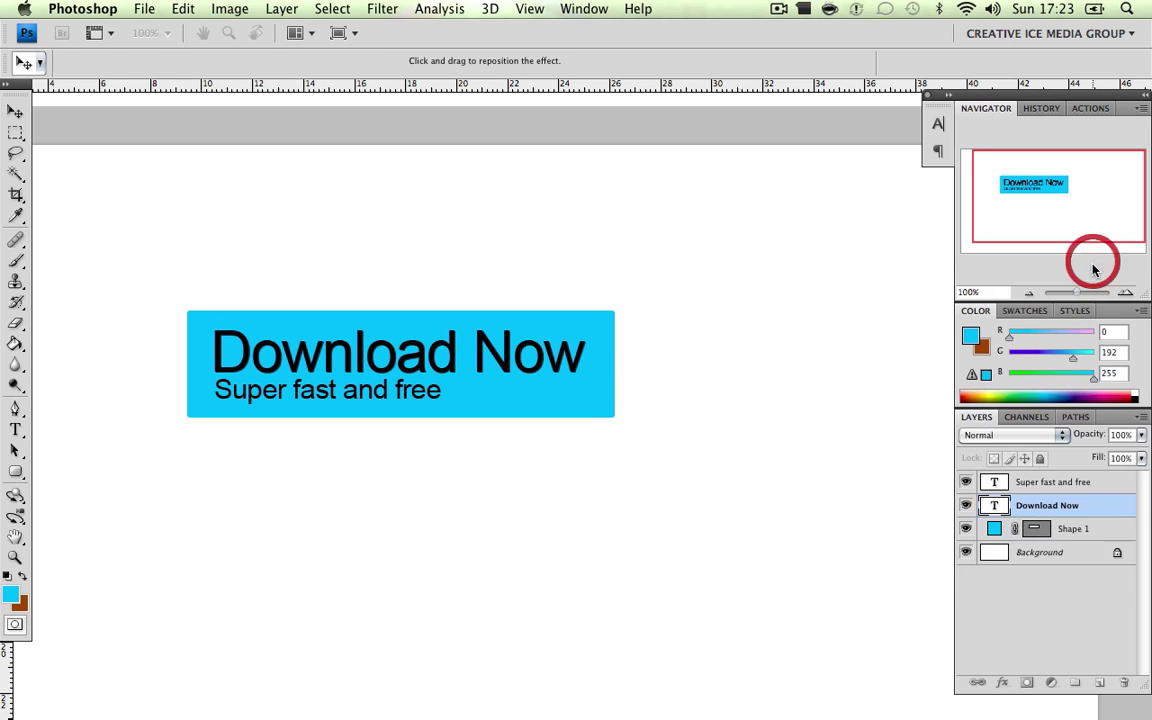
left_click(1073, 486)
left_click(1001, 682)
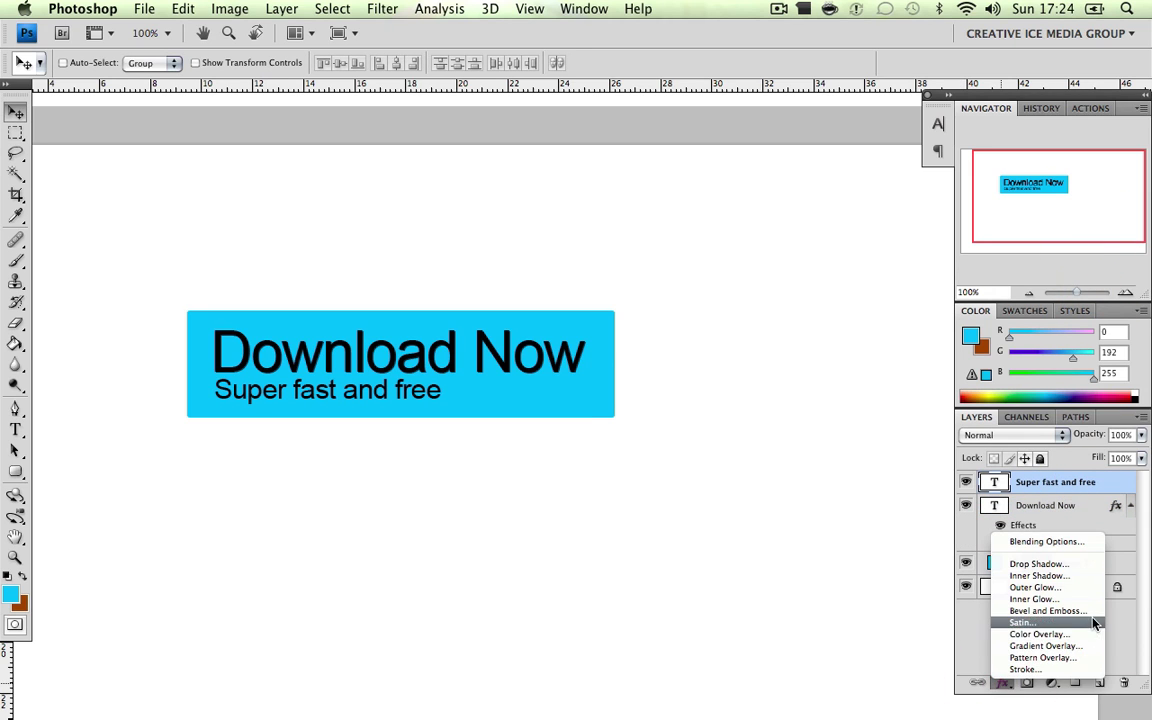
left_click(1122, 625)
Copy the Download Now layer style and paste it onto 'Super fast and free'.
left_click(1046, 502)
right_click(1046, 502)
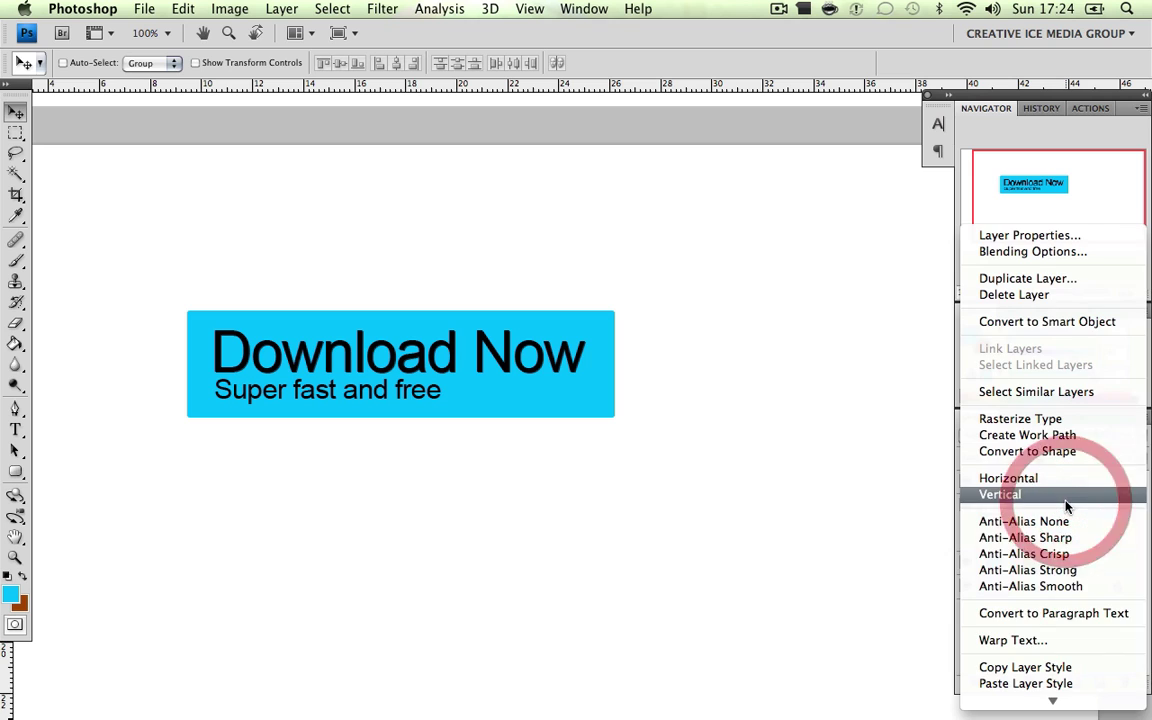
left_click(1024, 667)
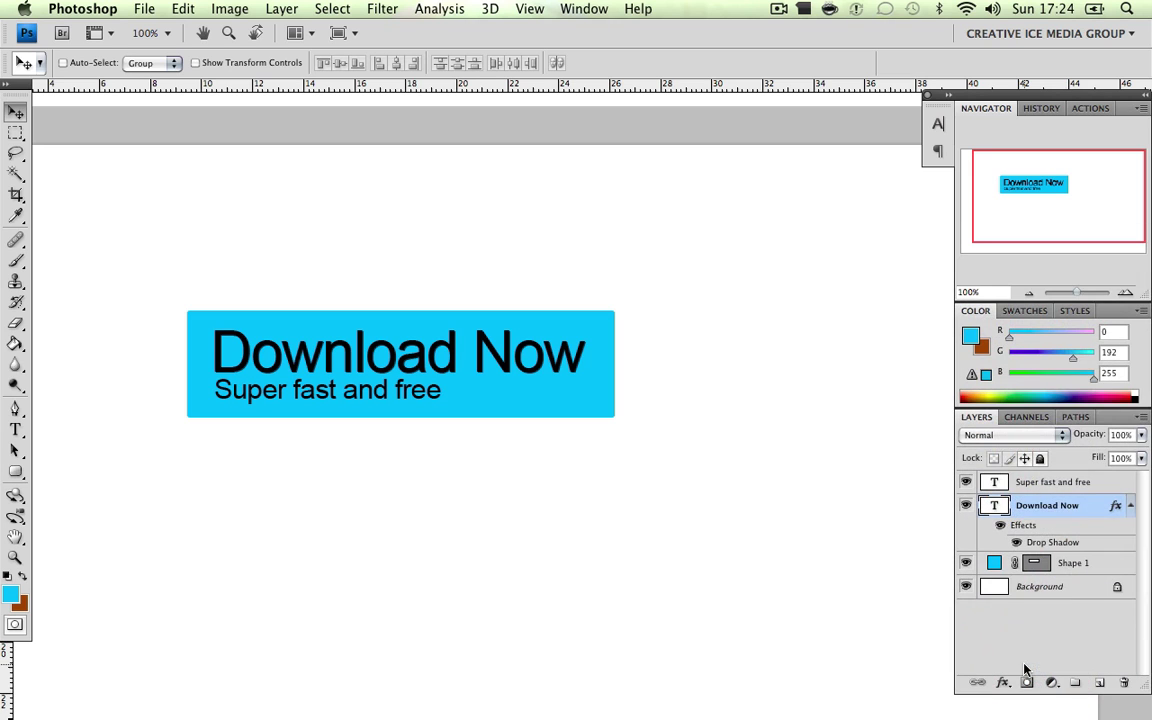
left_click(1035, 481)
right_click(1035, 481)
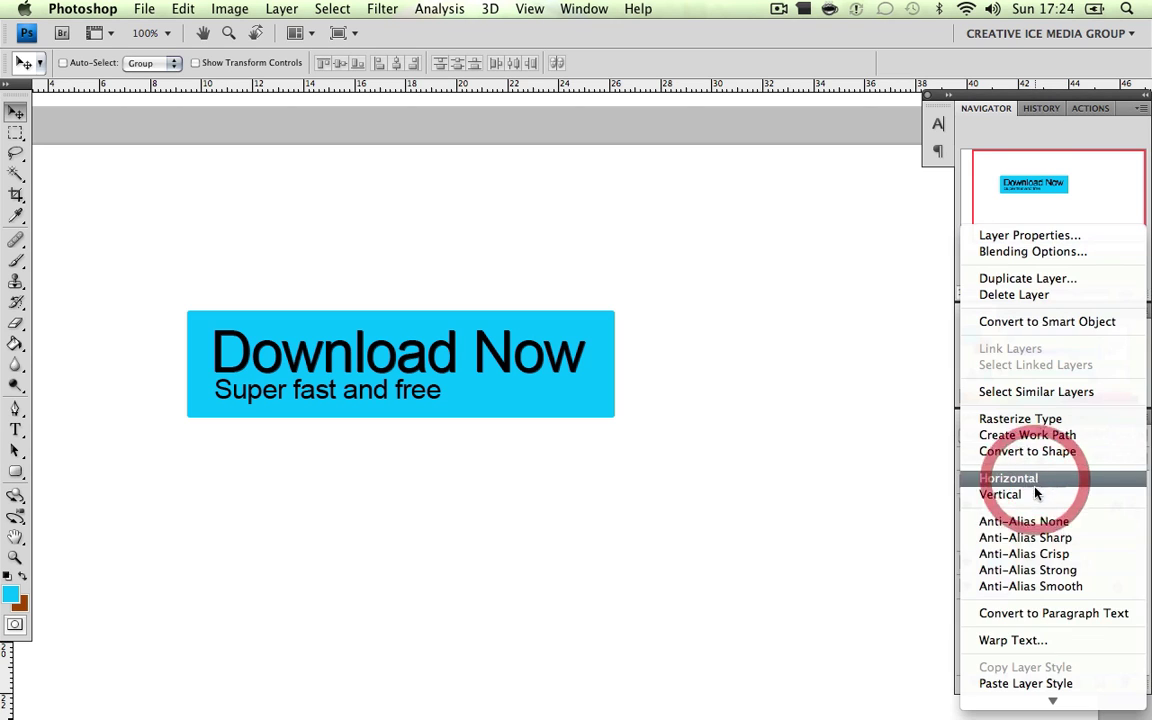
left_click(1024, 683)
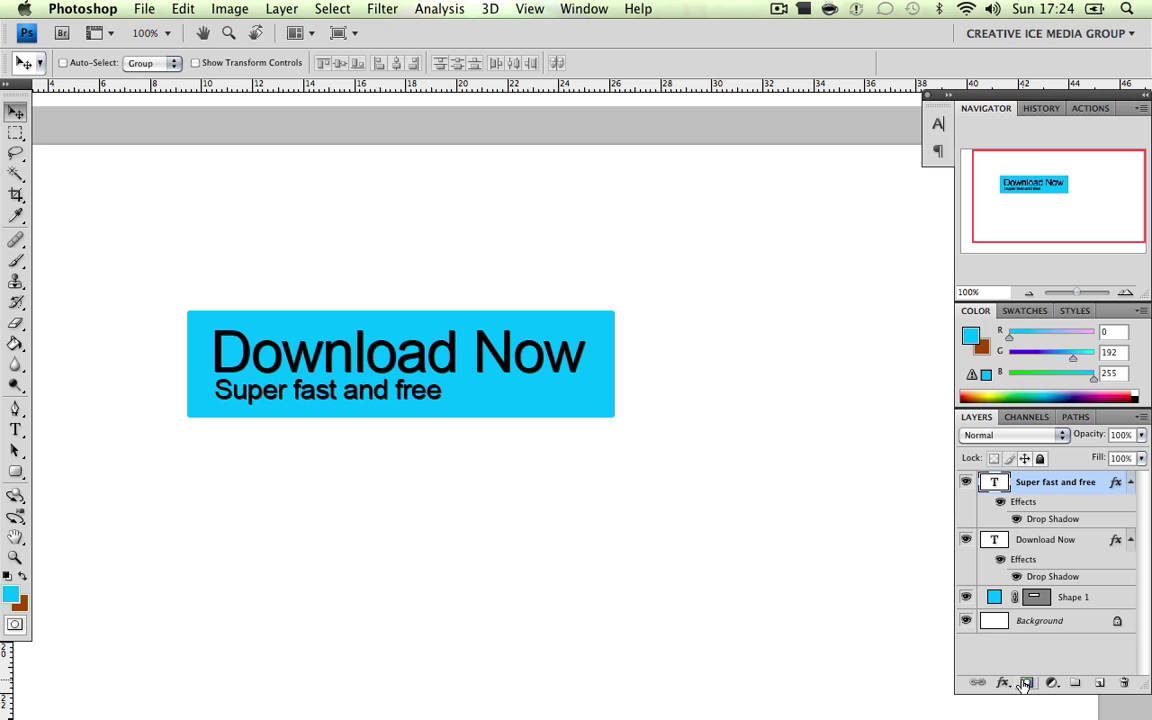
left_click(1047, 540)
Colour the 'Super fast and free' text white by sampling white in the colour picker.
left_click(937, 123)
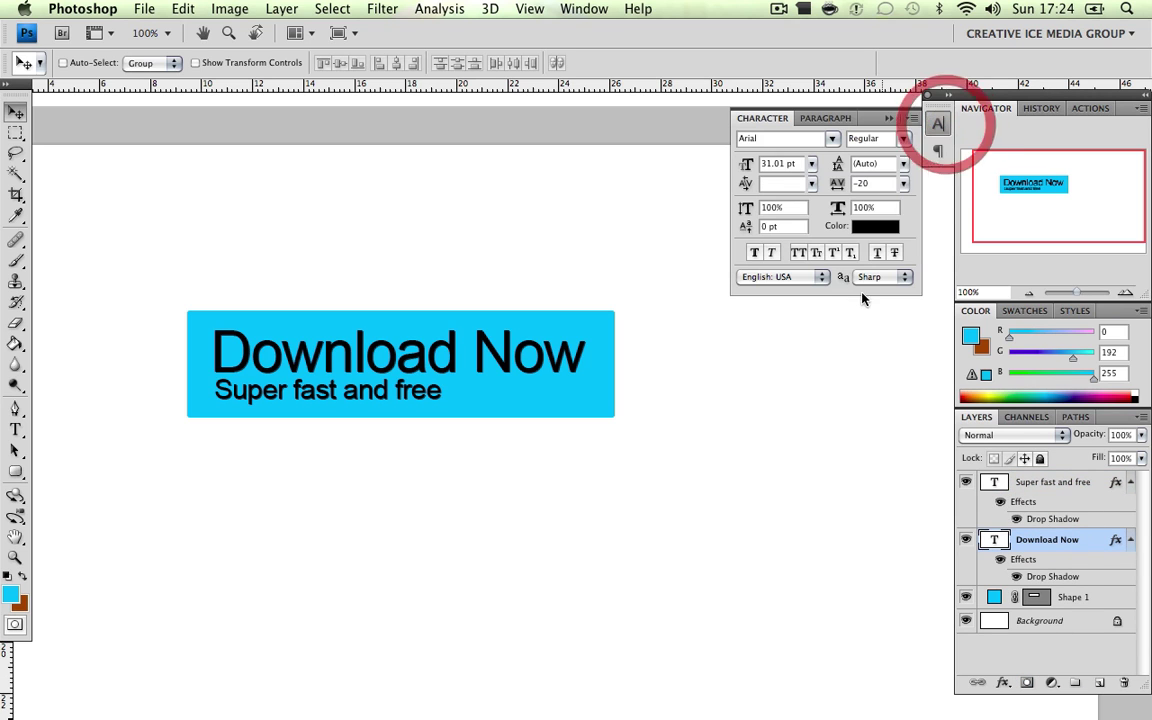
left_click(879, 226)
left_click(766, 489)
left_click_drag(766, 489, 644, 407)
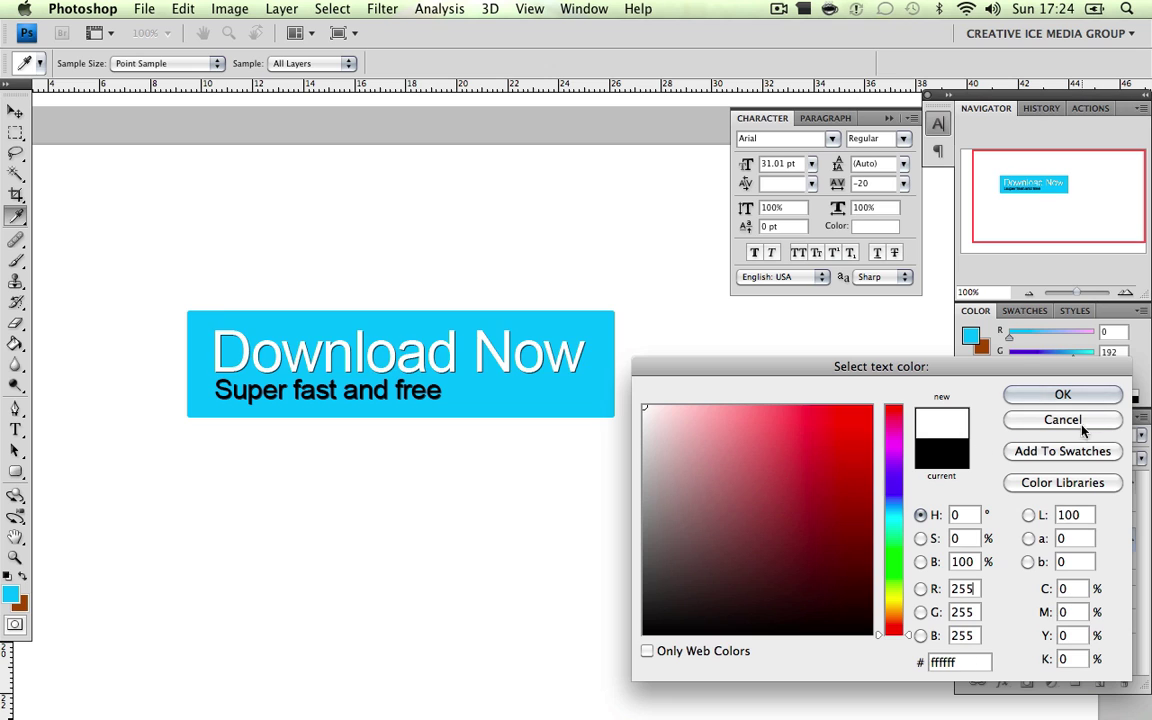
left_click(1062, 394)
key("v")
left_click(1078, 483)
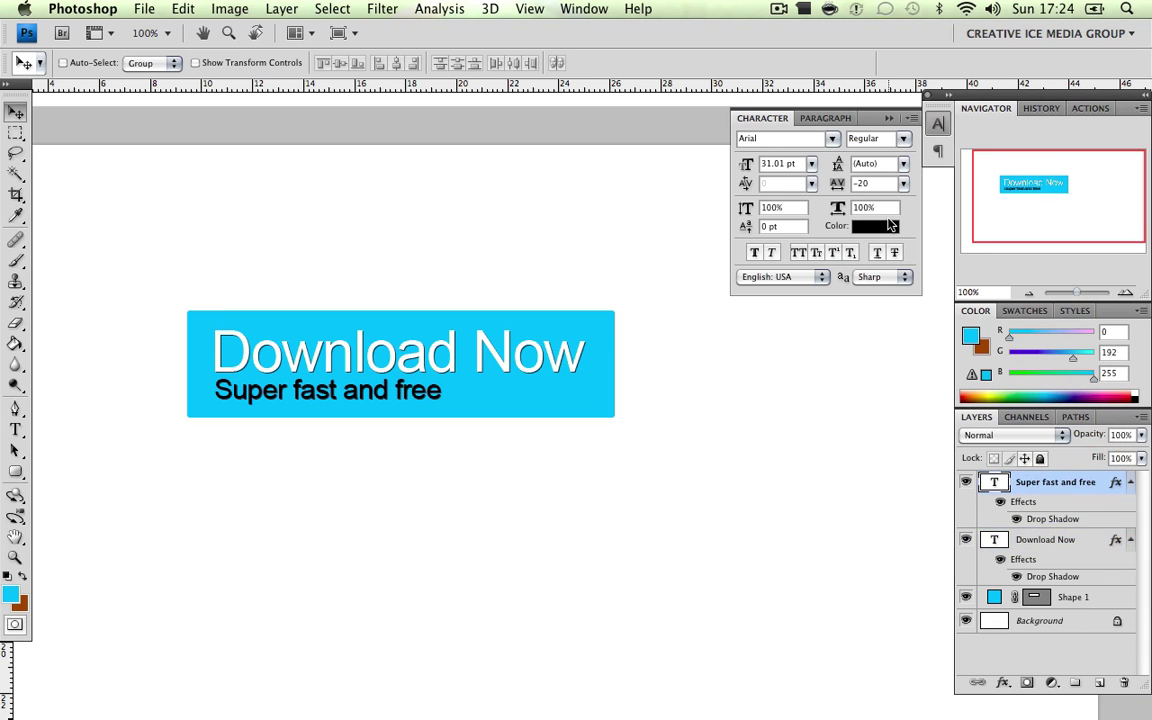
left_click(890, 226)
left_click(553, 288)
left_click(1050, 392)
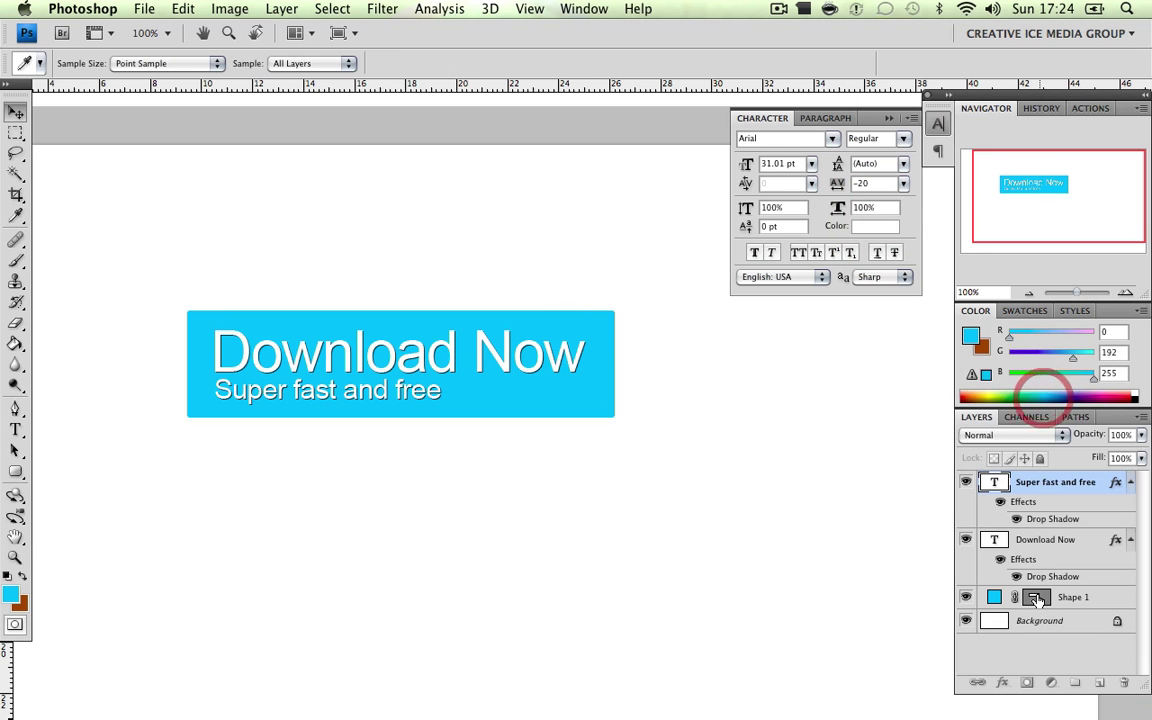
Set the subtitle's letter tracking to 20.
left_click(839, 189)
type("40")
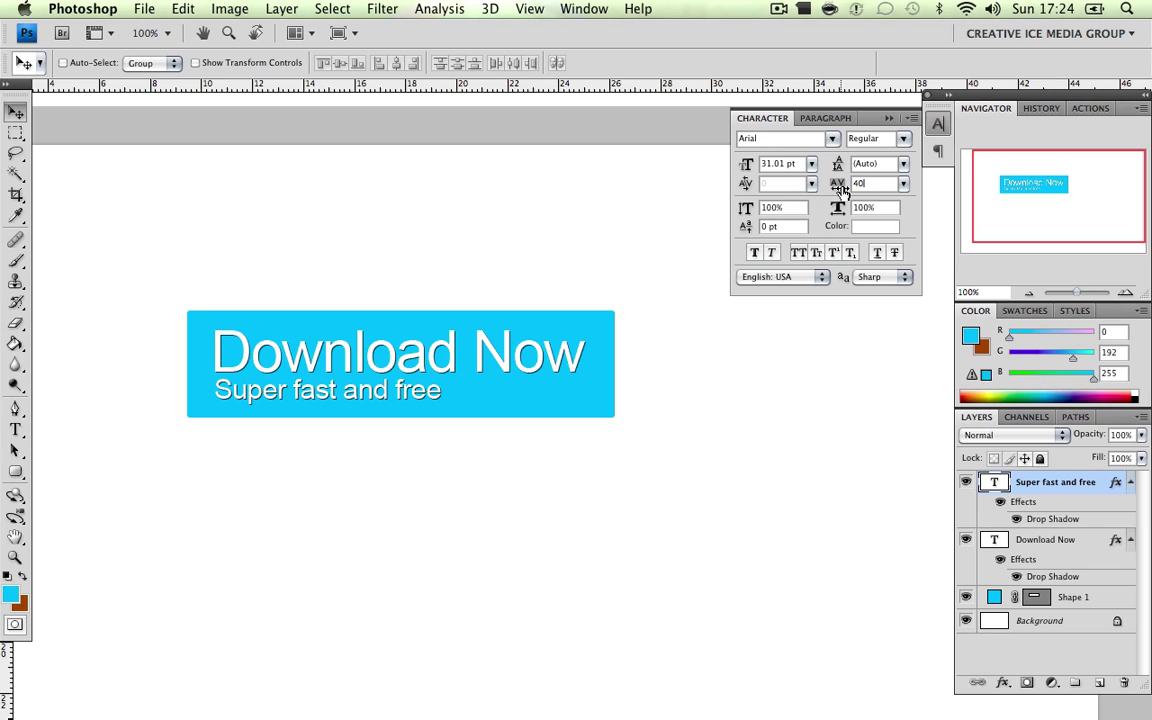
key("Return")
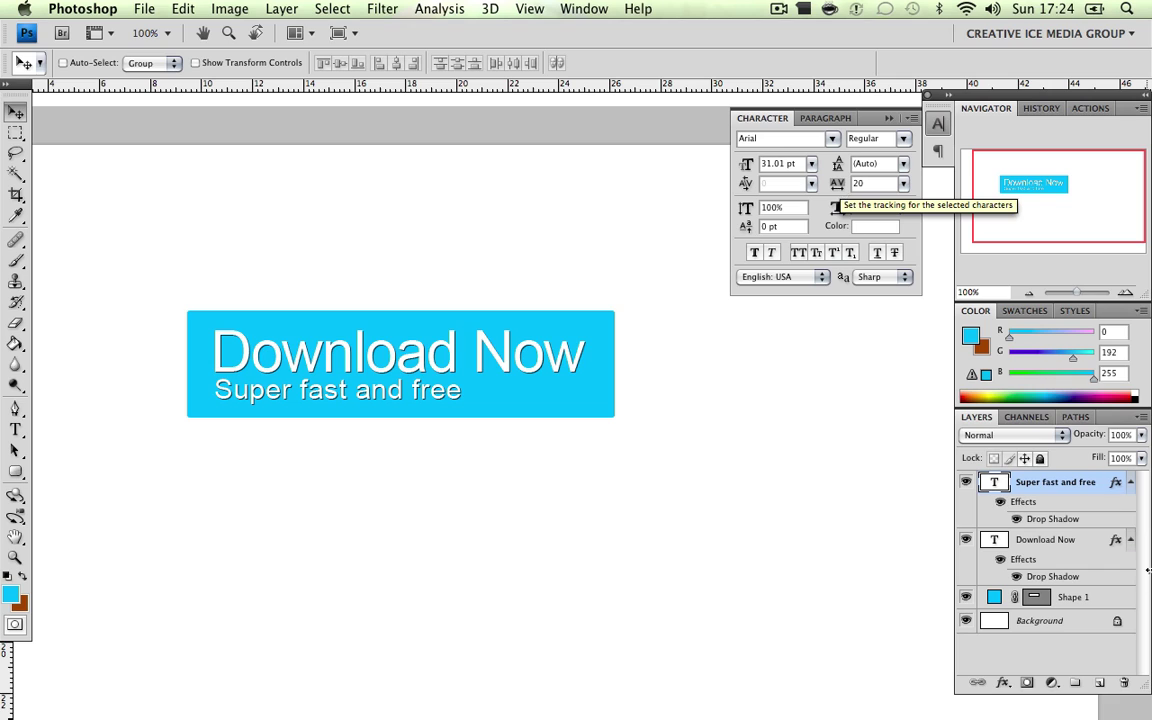
left_click(1082, 597)
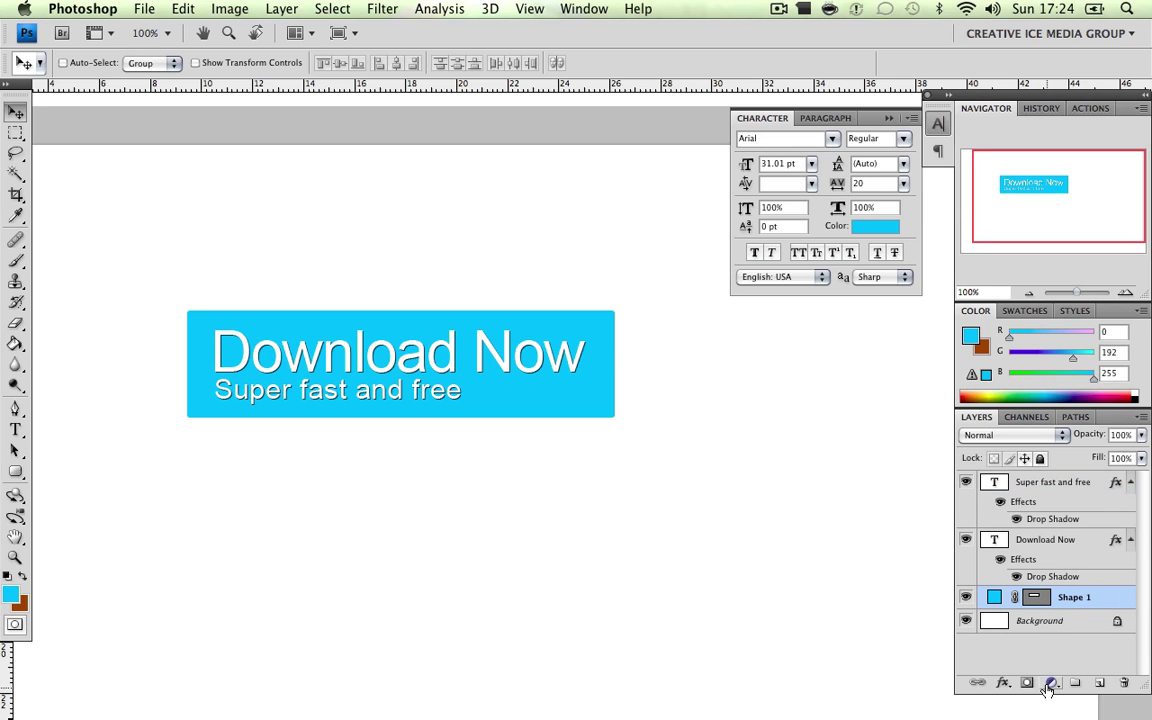
left_click(1080, 540)
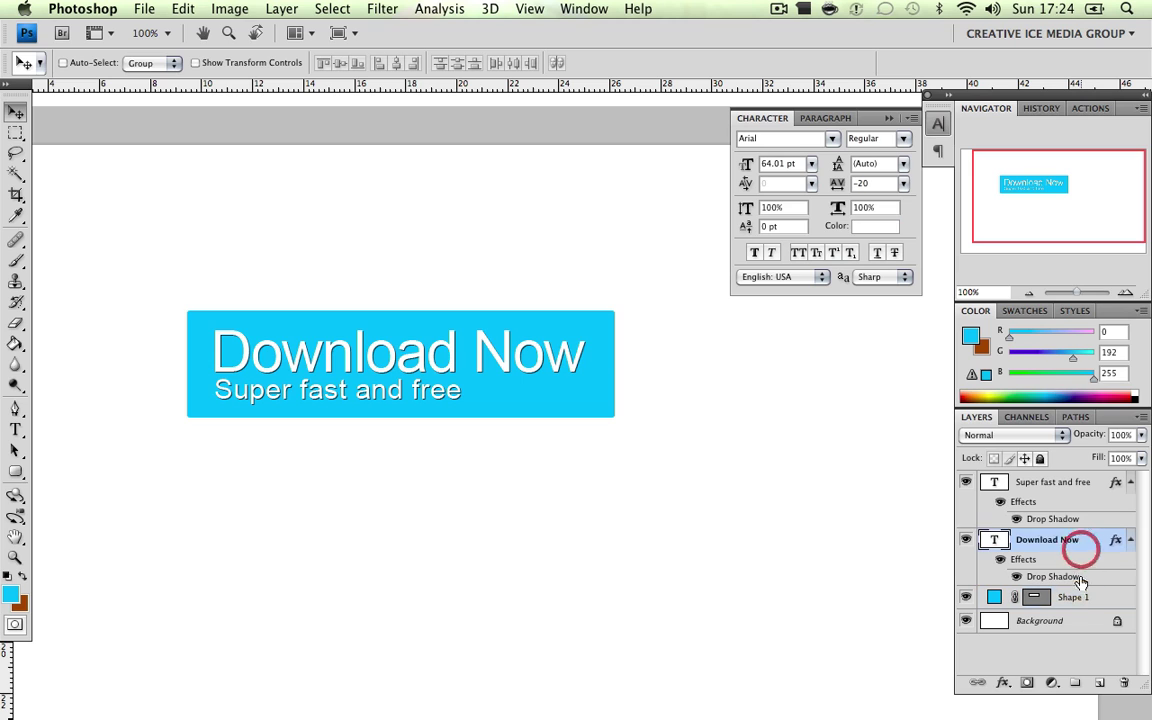
left_click(1075, 598)
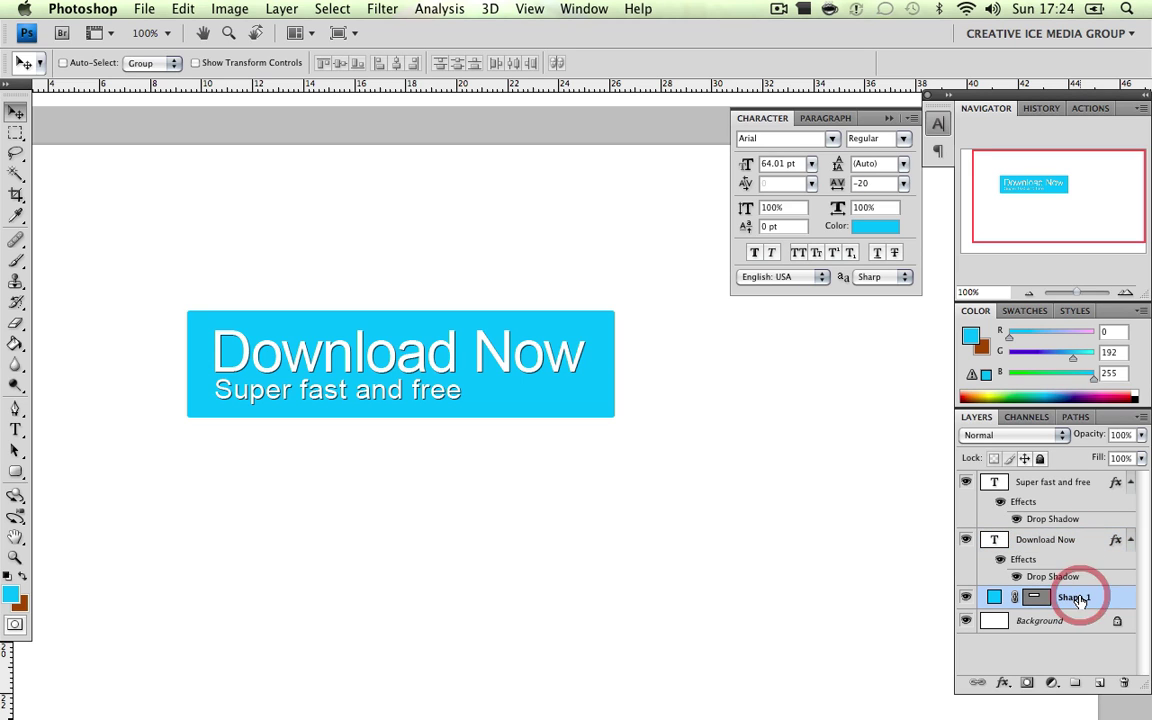
Apply a black-to-white 90° linear Gradient Overlay to Shape 1 and open its Gradient Editor.
left_click(1003, 682)
left_click(1045, 647)
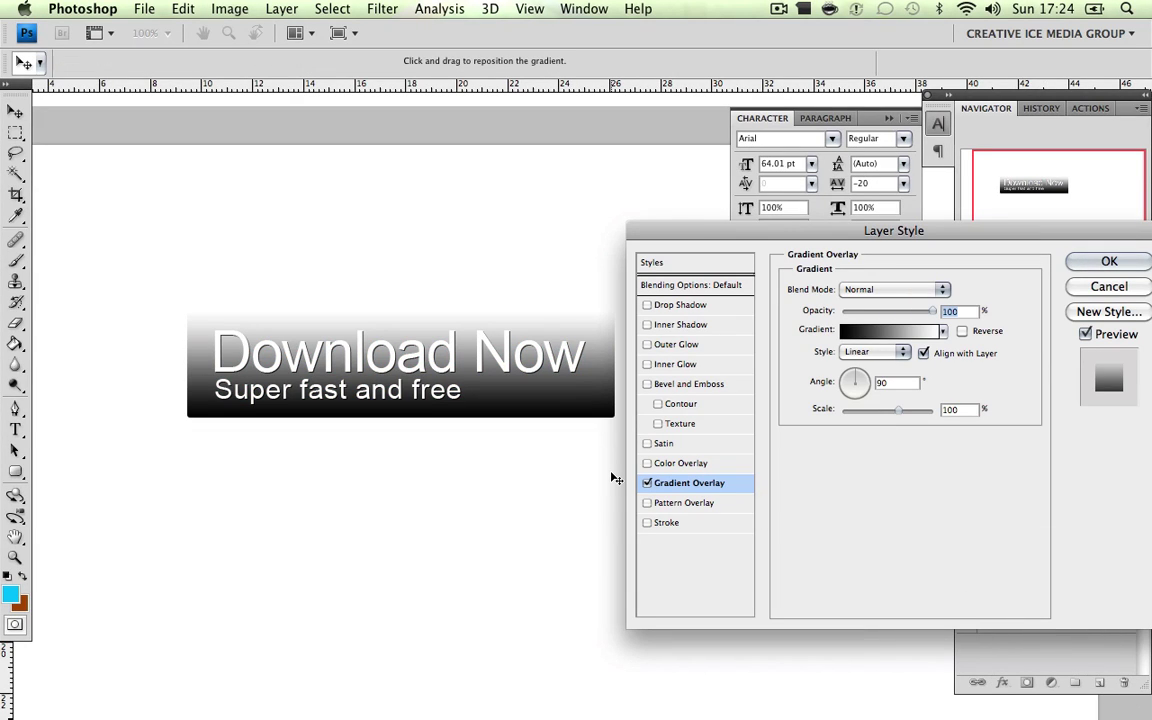
left_click(883, 334)
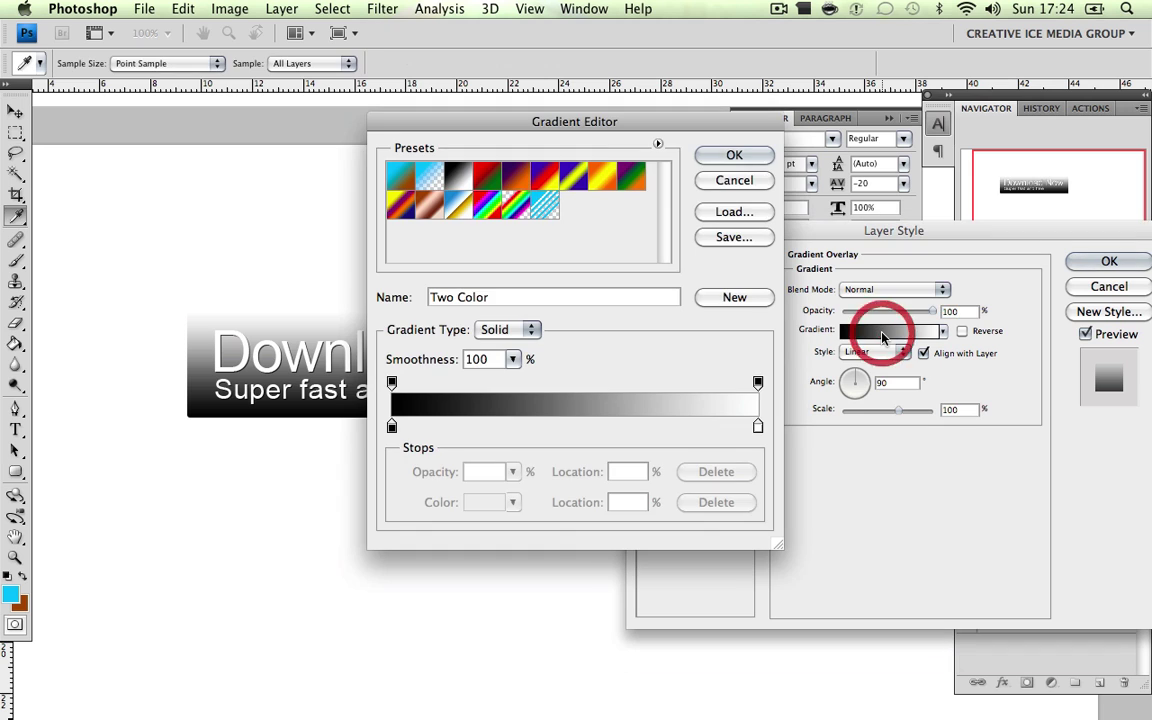
Set the gradient's left colour stop to teal 1d93b1.
left_click(392, 427)
double_click(392, 430)
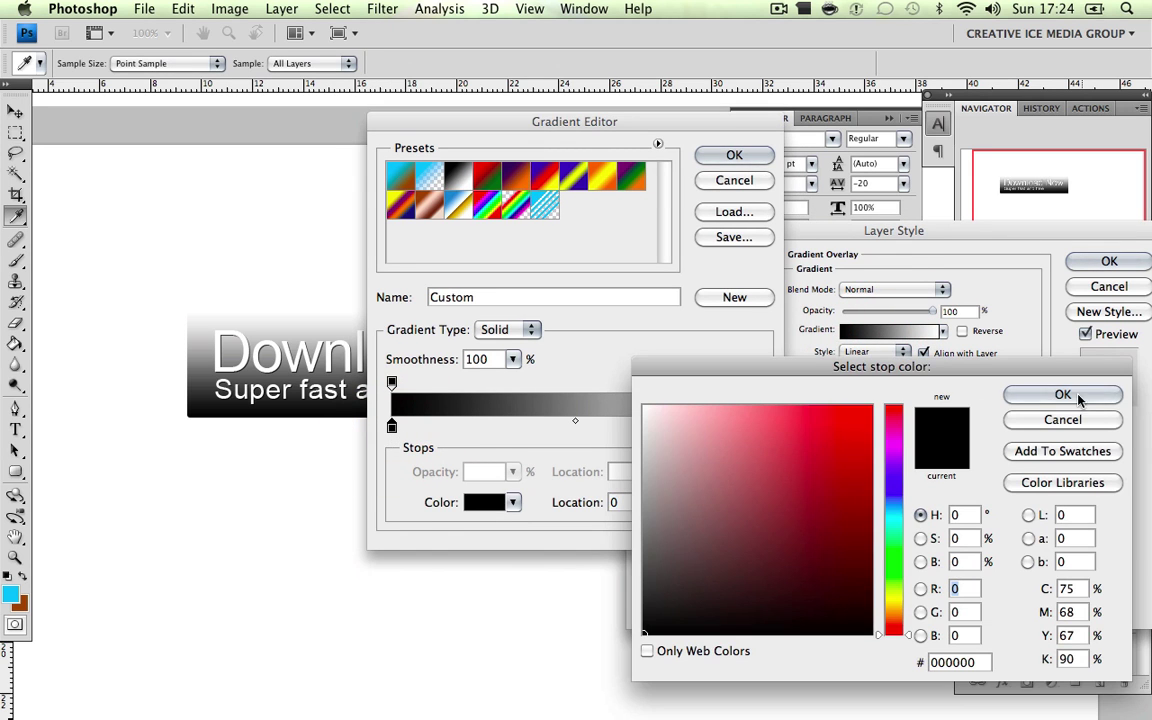
left_click_drag(1097, 381, 800, 247)
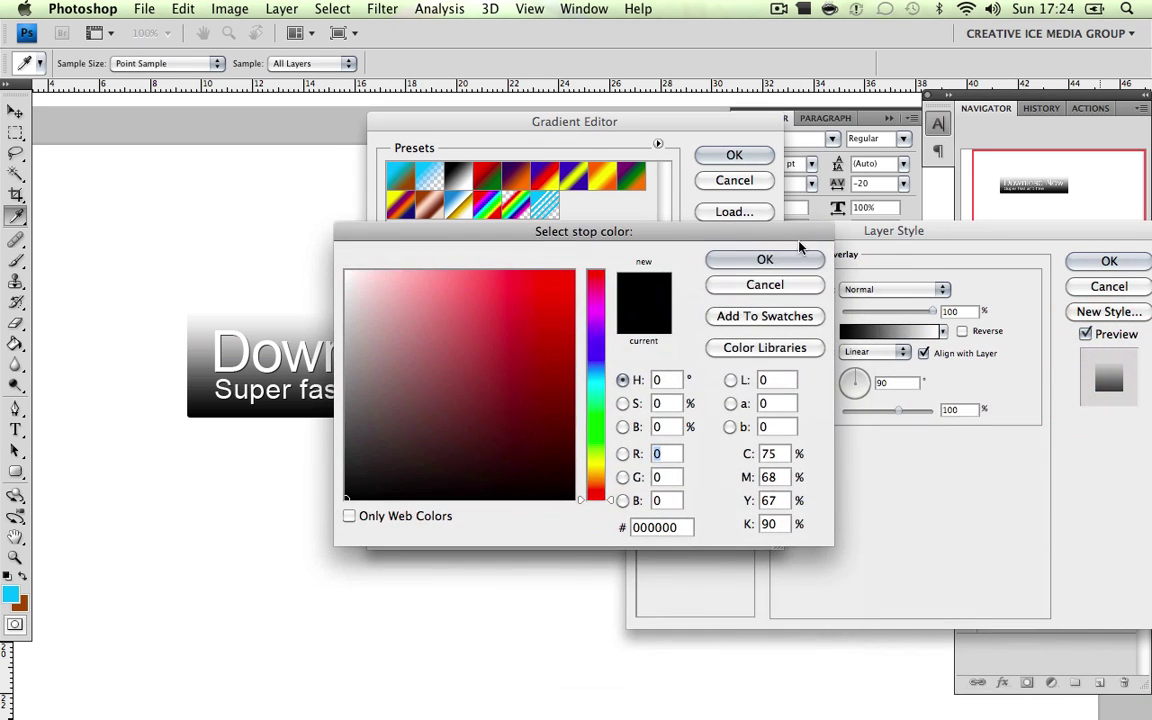
double_click(668, 527)
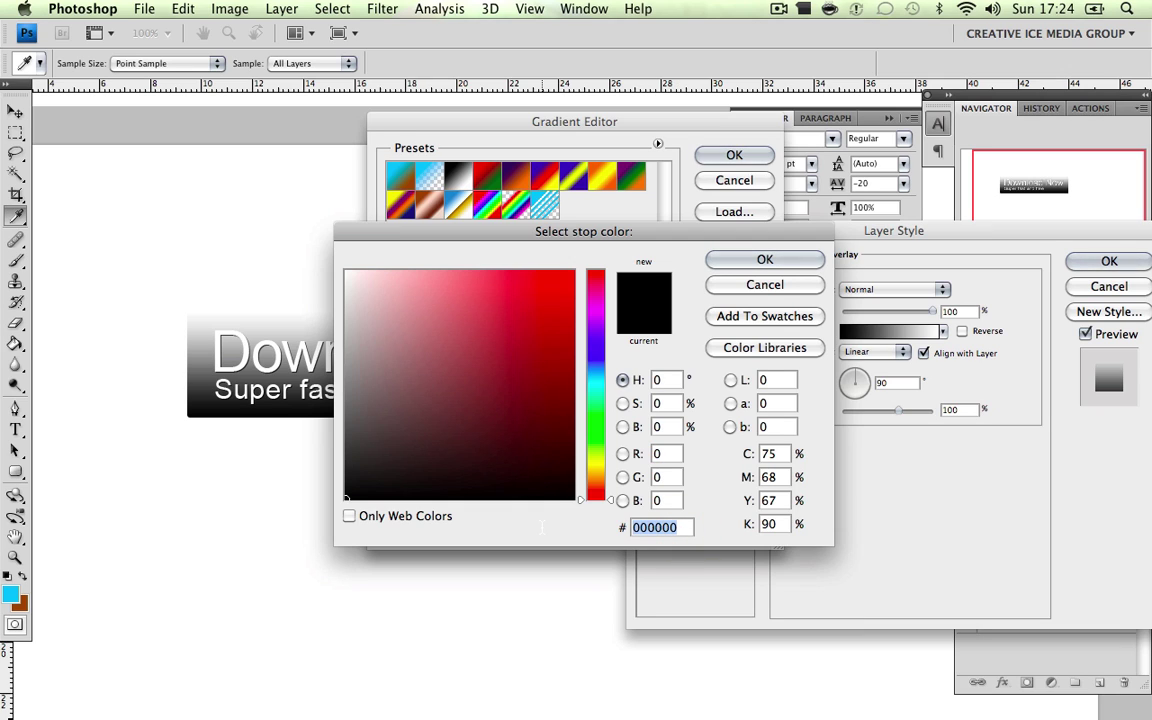
type("1")
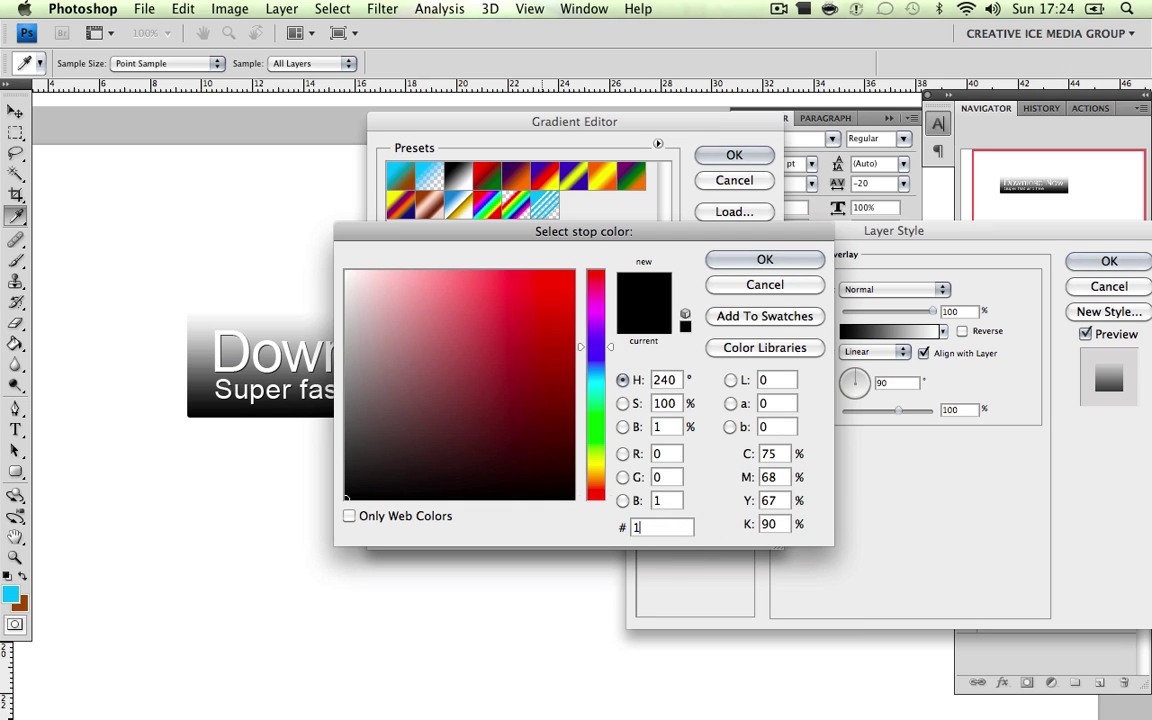
type("d9")
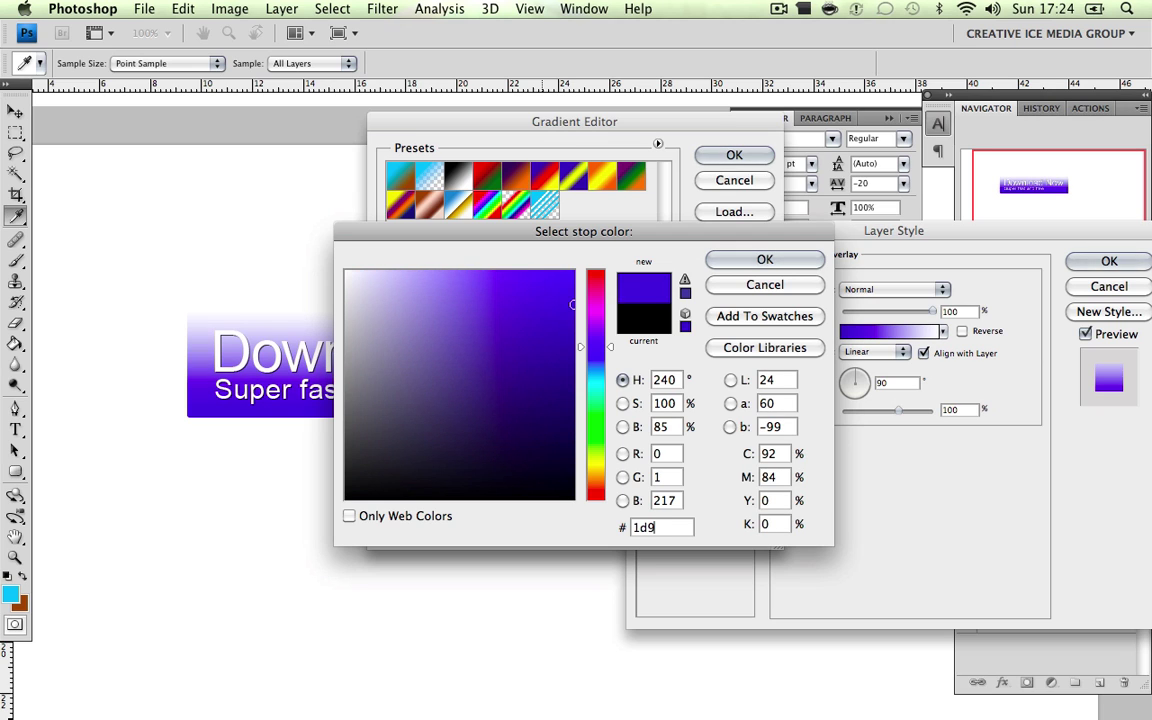
type("3b1")
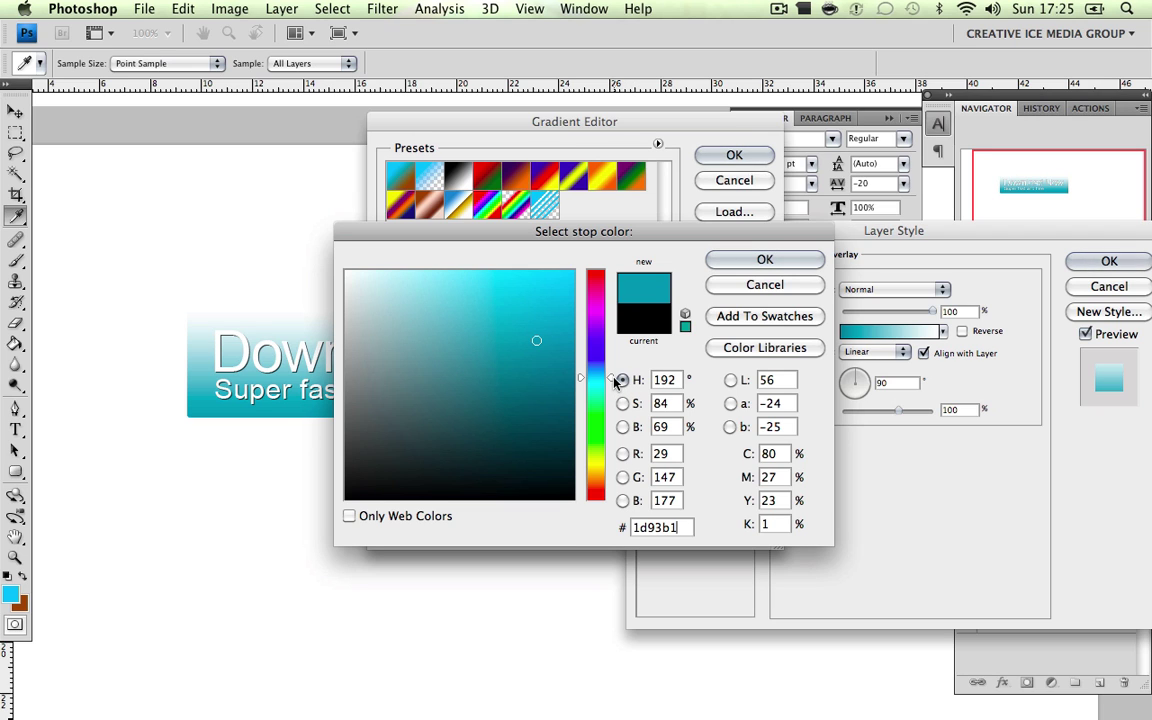
left_click_drag(610, 377, 607, 424)
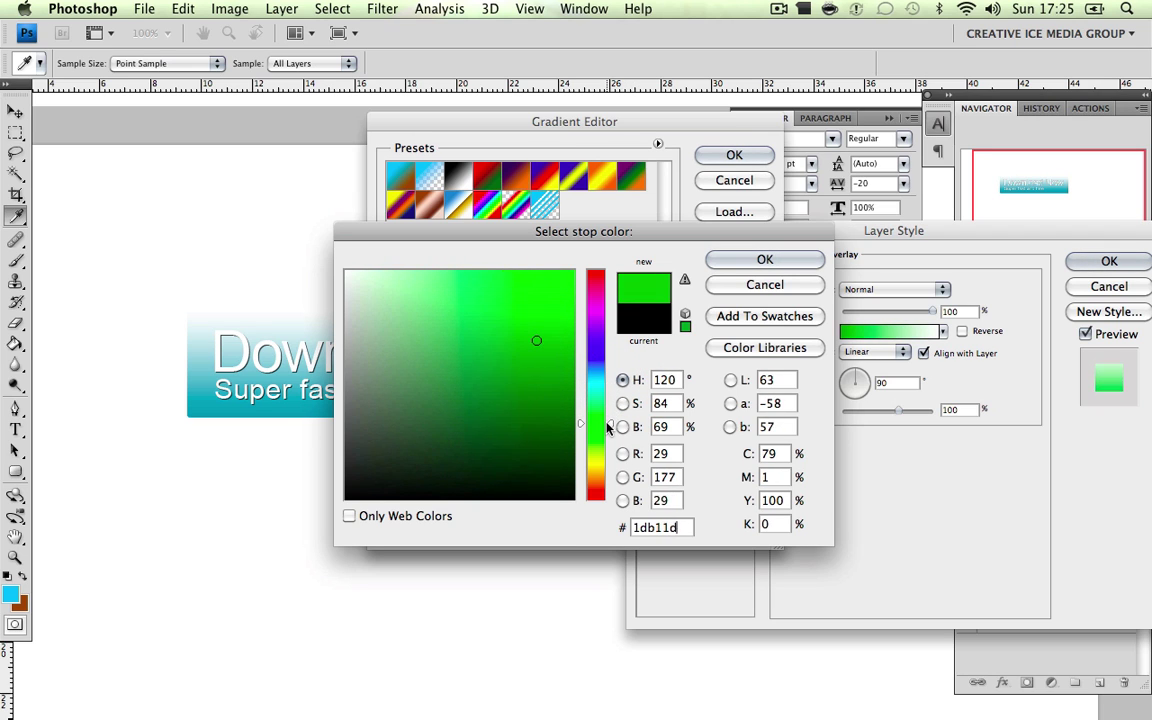
double_click(684, 528)
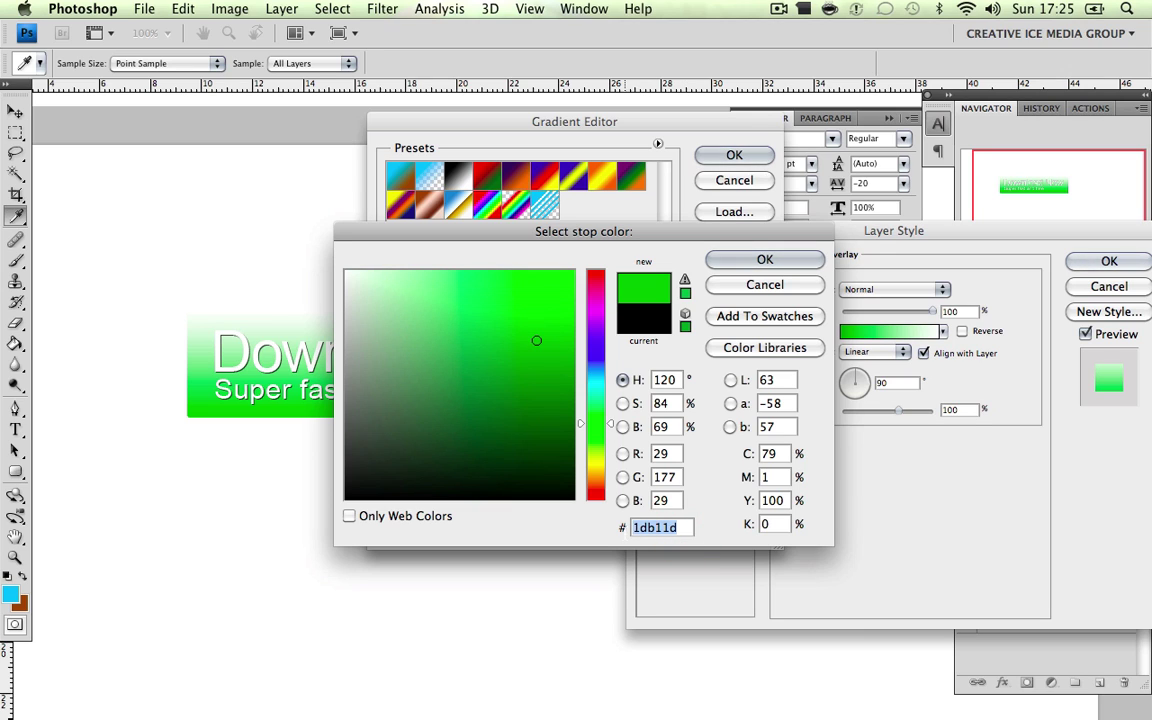
type("1d")
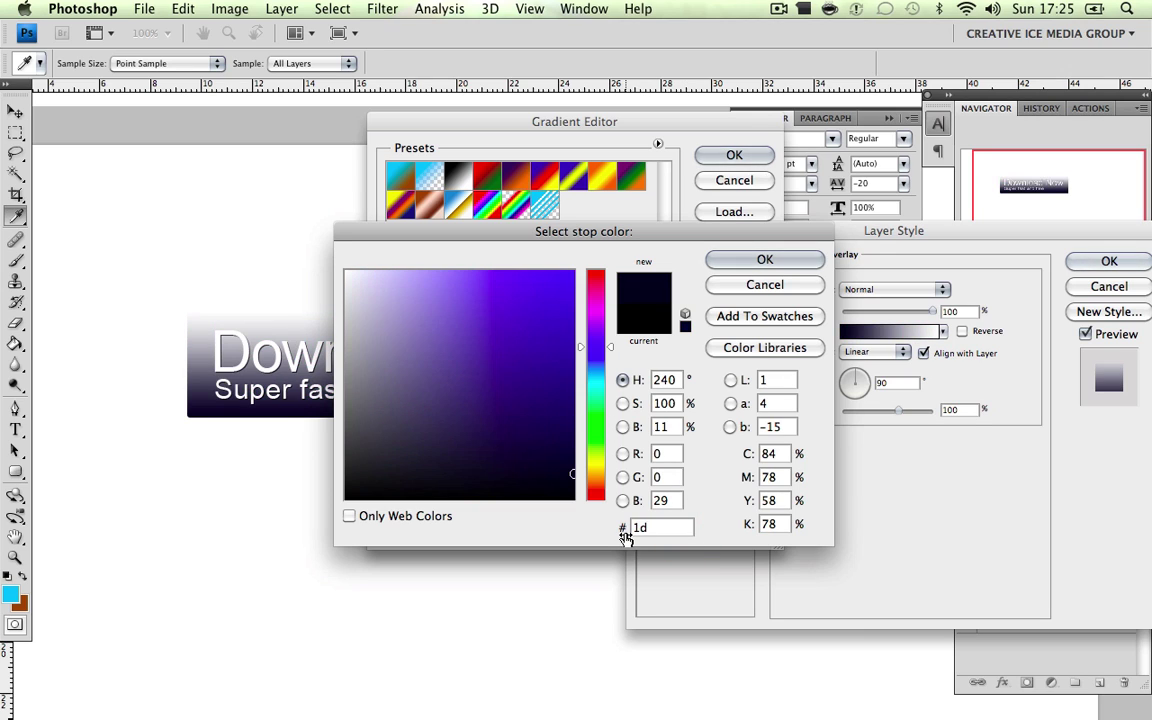
type("93")
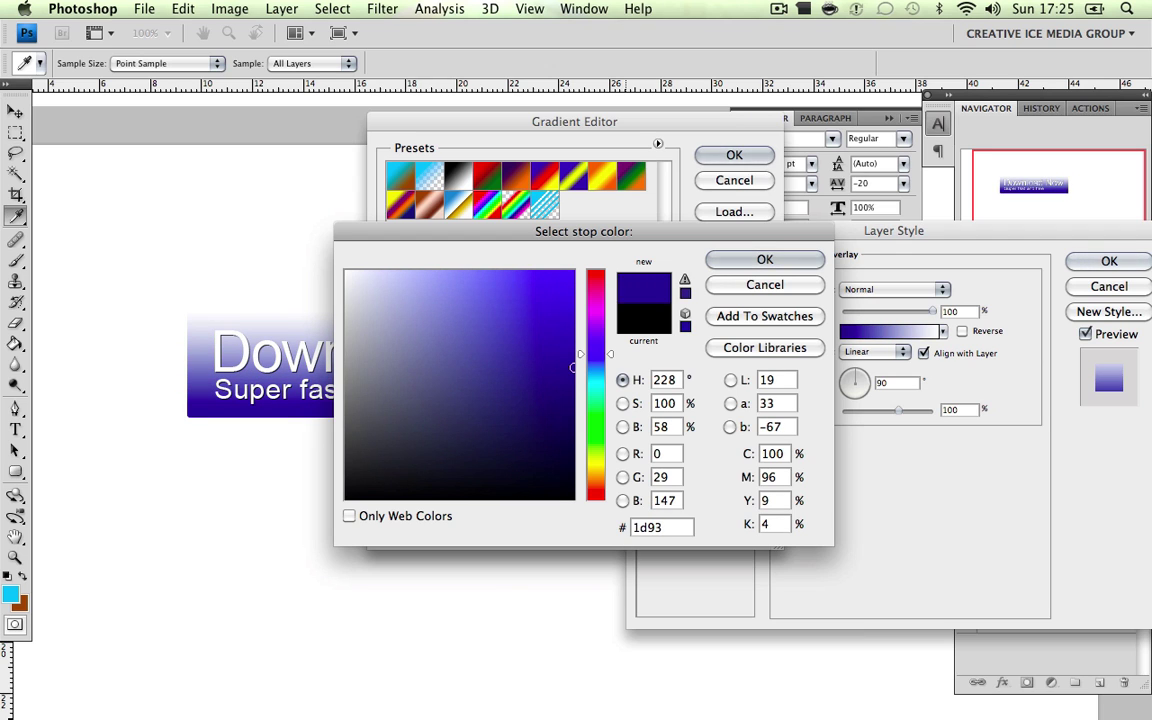
type("b1")
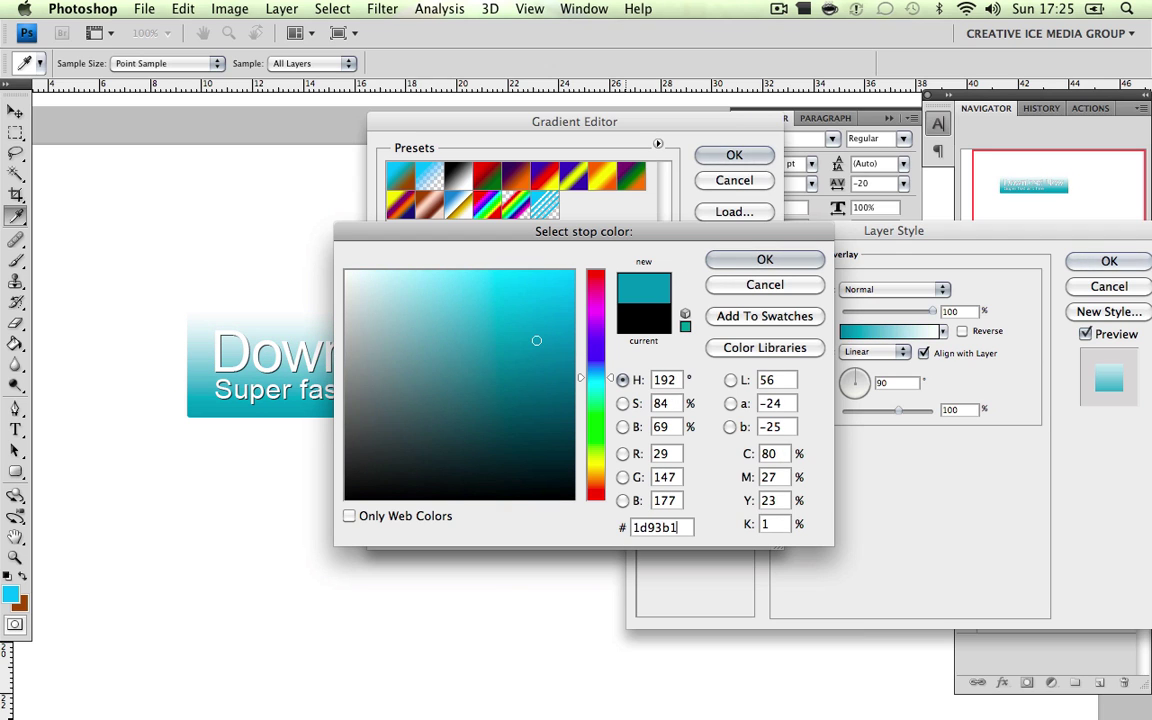
left_click(812, 262)
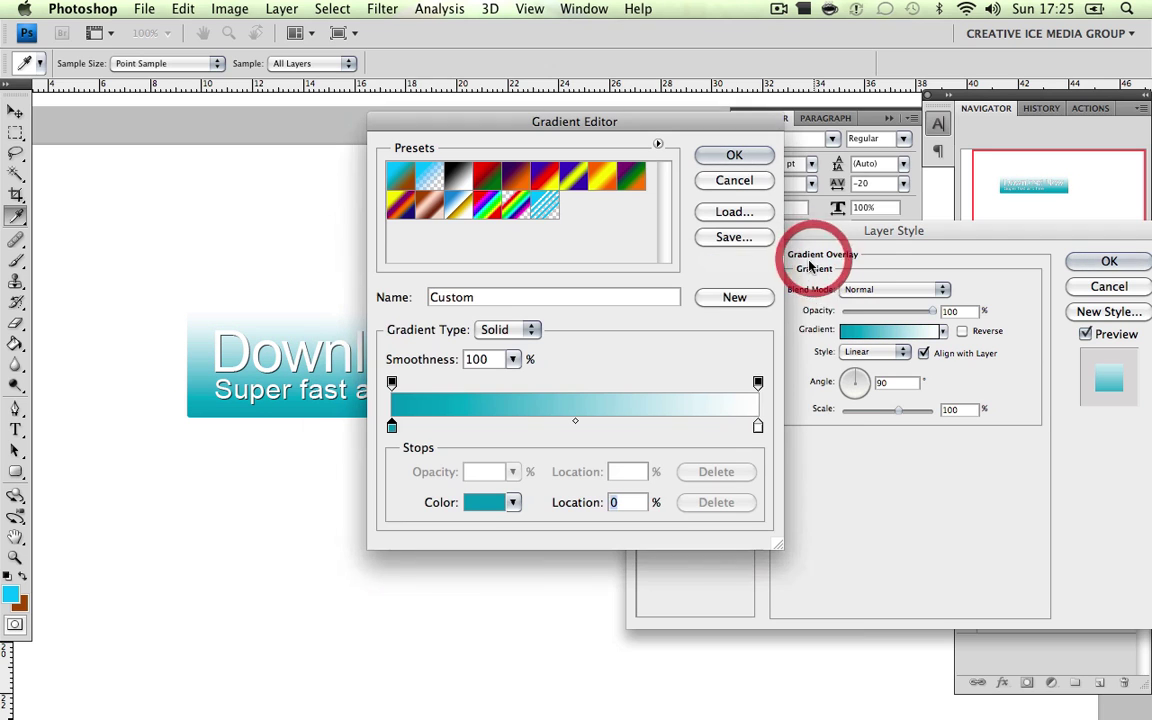
Set the right colour stop to lighter teal 23b9c7 and confirm the gradient.
double_click(758, 428)
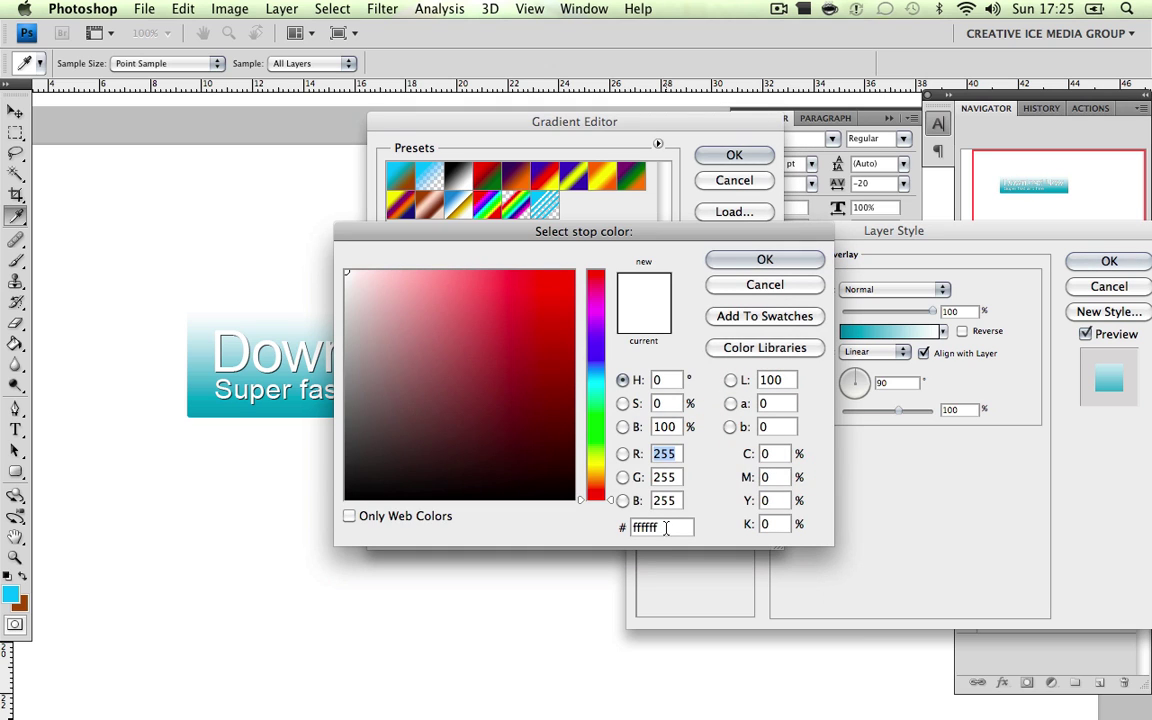
double_click(666, 527)
type("2")
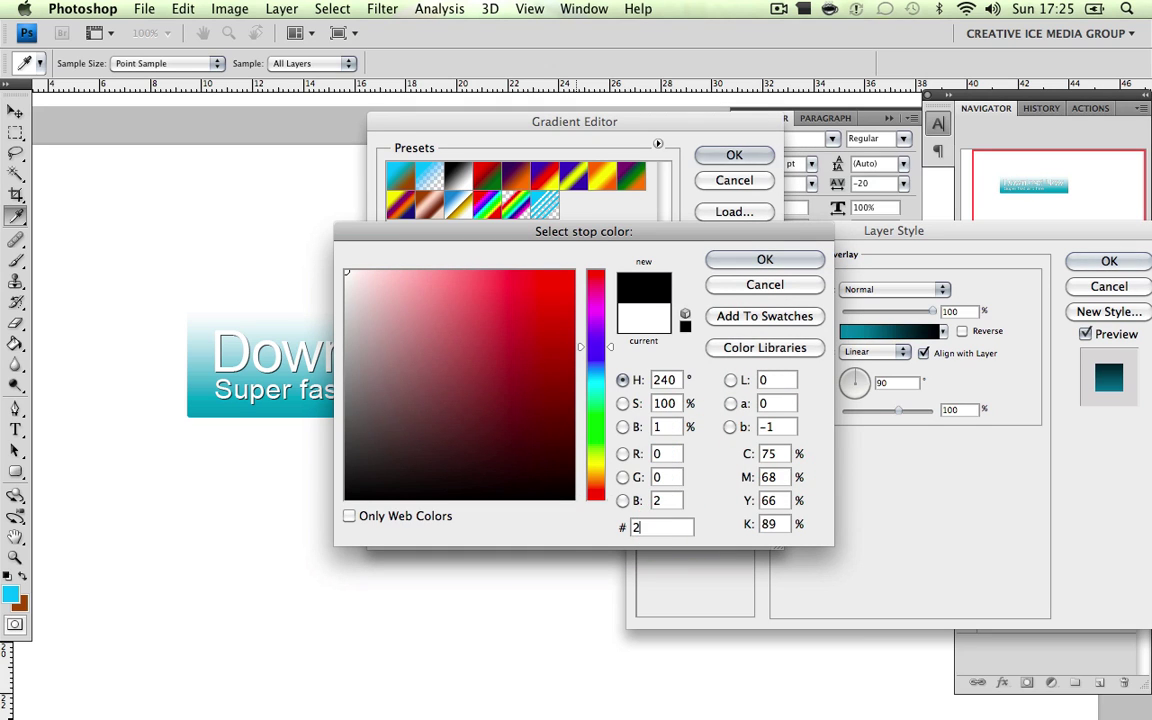
type("3b9")
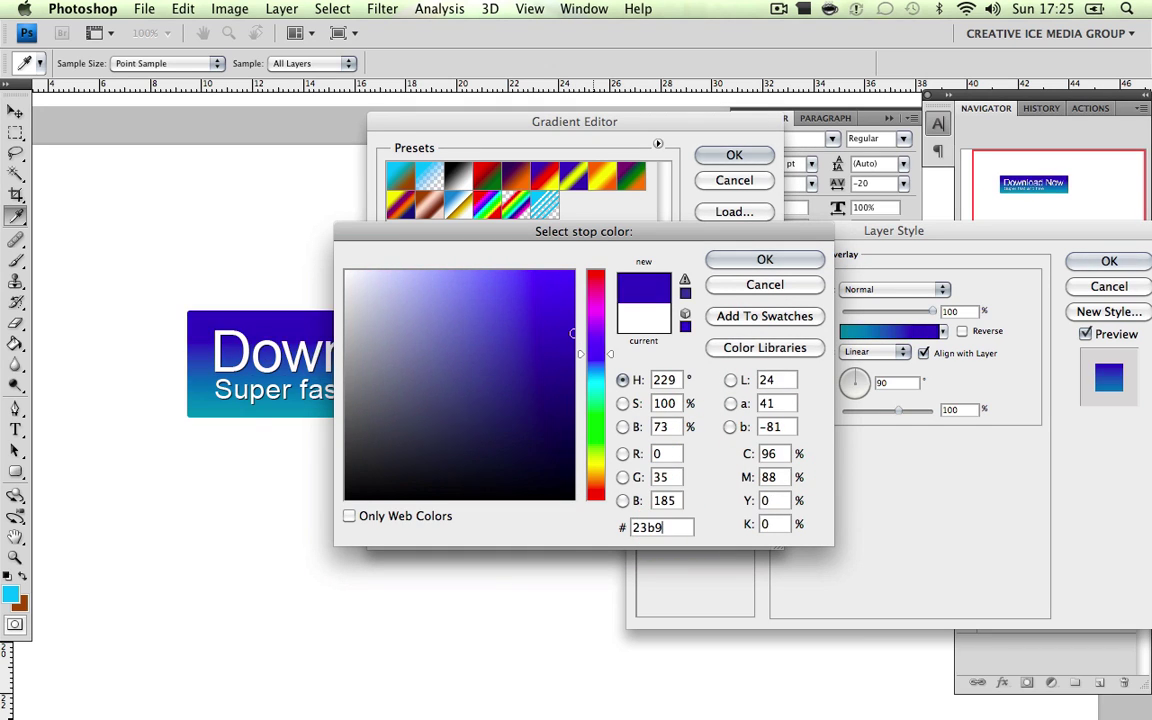
type("c7")
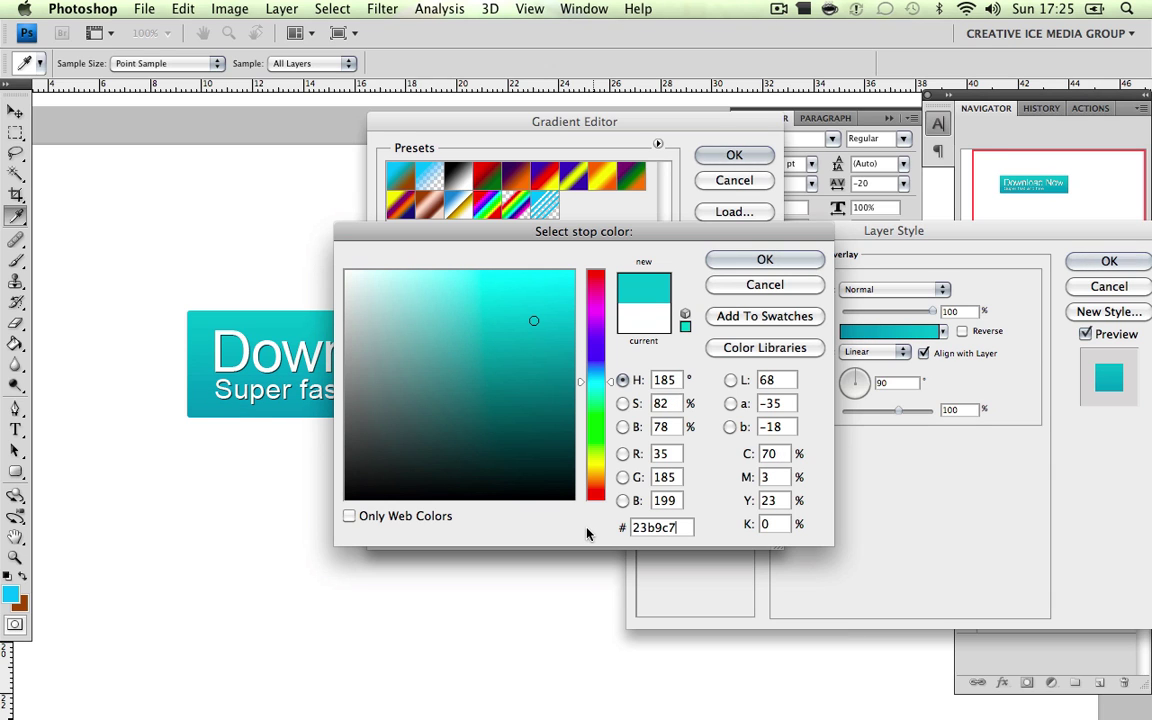
left_click(756, 260)
left_click(728, 155)
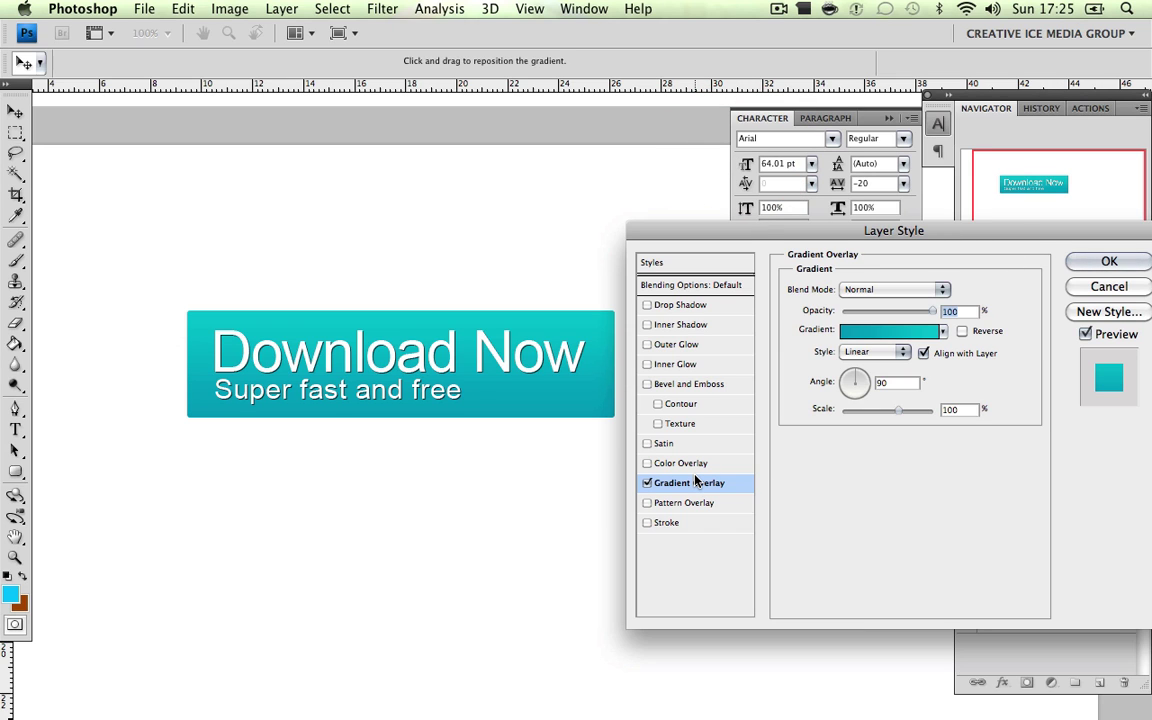
Add an inside stroke to the button with a gradient fill type.
left_click(666, 522)
left_click_drag(760, 240, 737, 230)
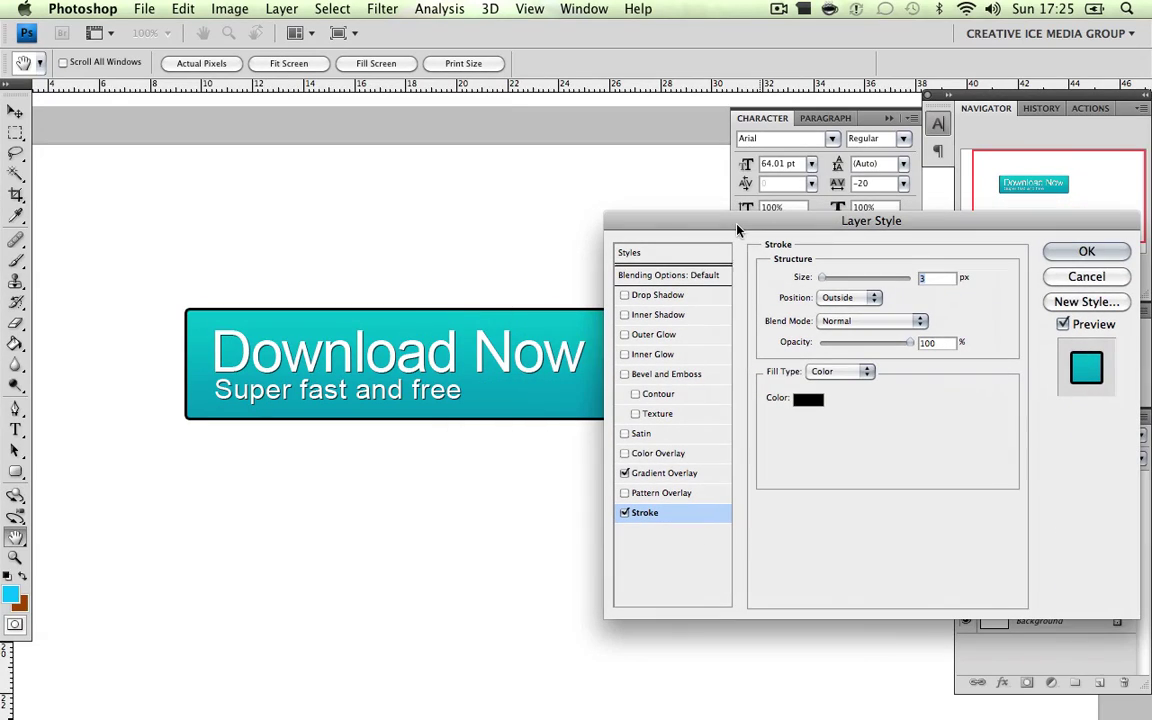
left_click(848, 297)
left_click(840, 313)
type("3")
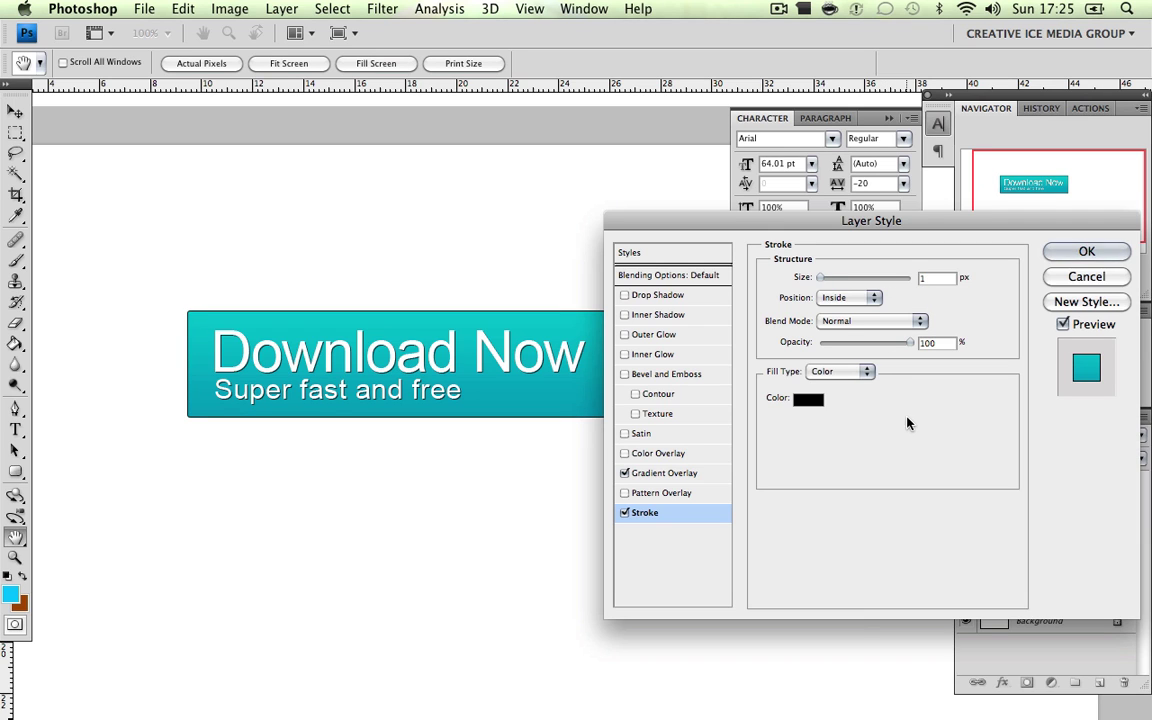
left_click(866, 374)
left_click(835, 385)
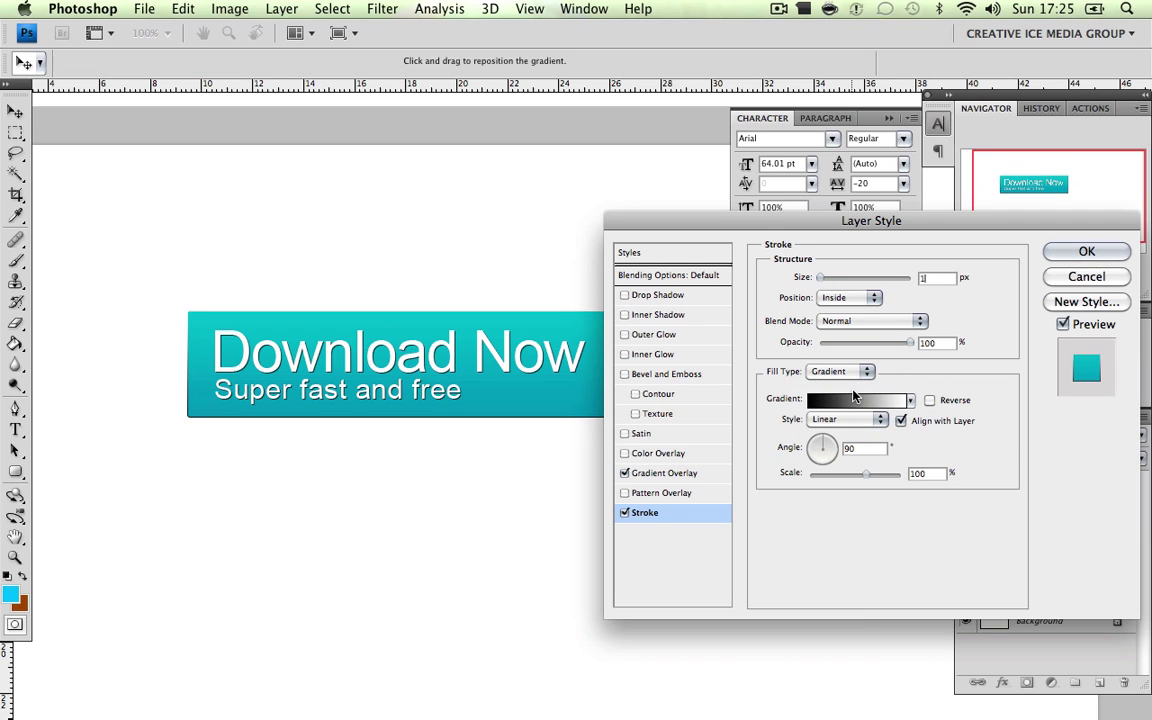
left_click(856, 400)
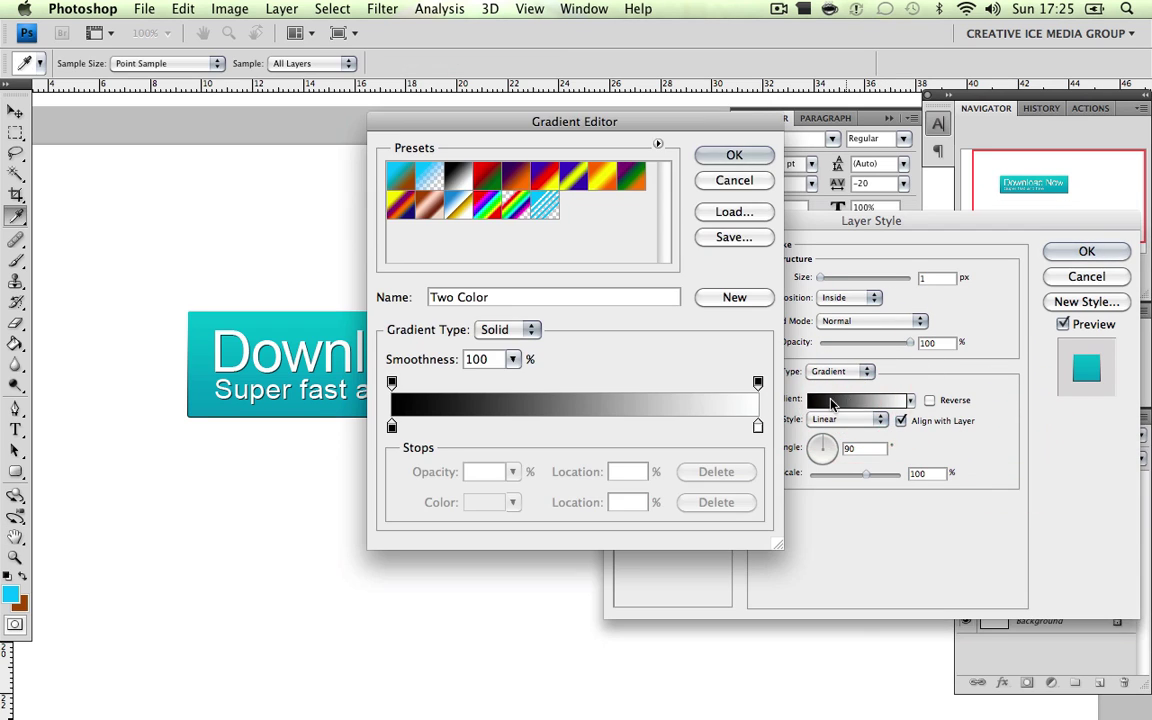
Set the stroke gradient stops to light cyan 8cd5e0 and pale cyan d2fcff.
double_click(391, 428)
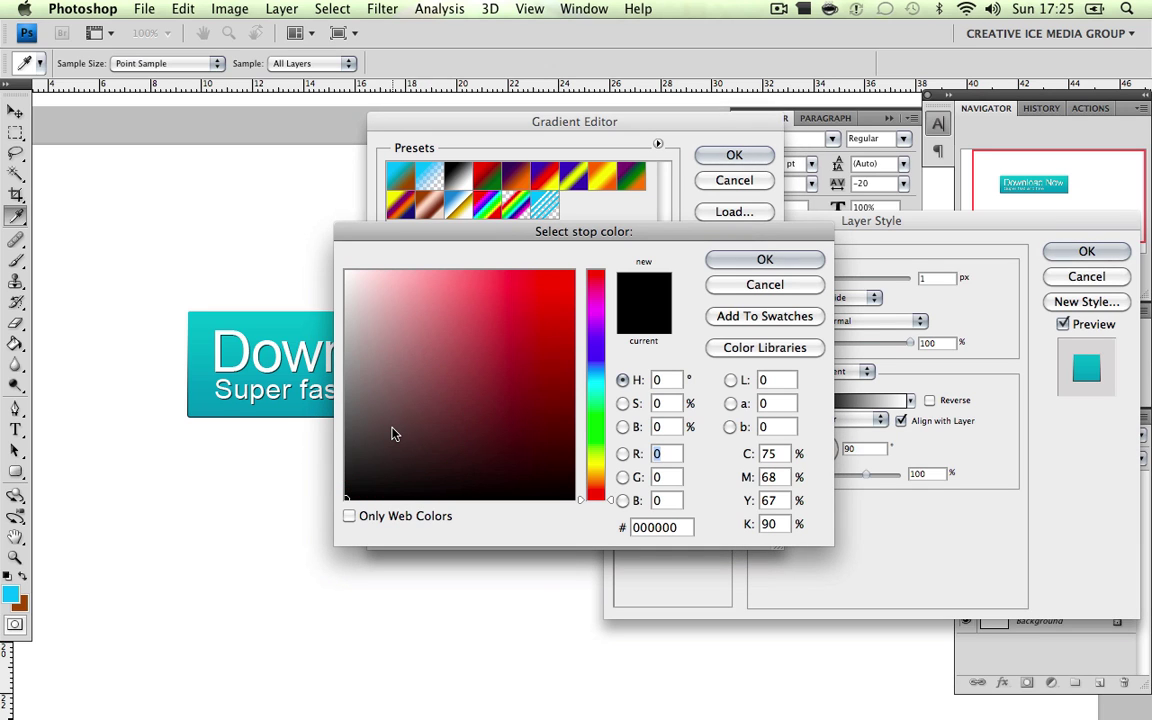
left_click(676, 527)
type("8cd")
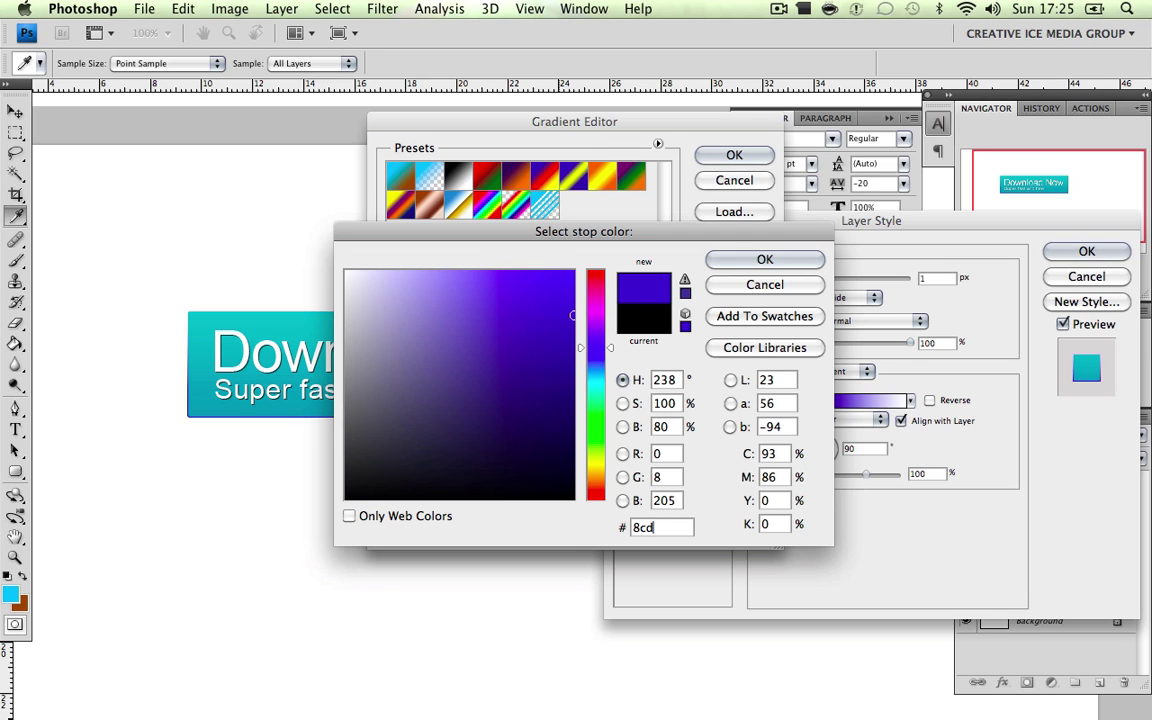
type("5e0")
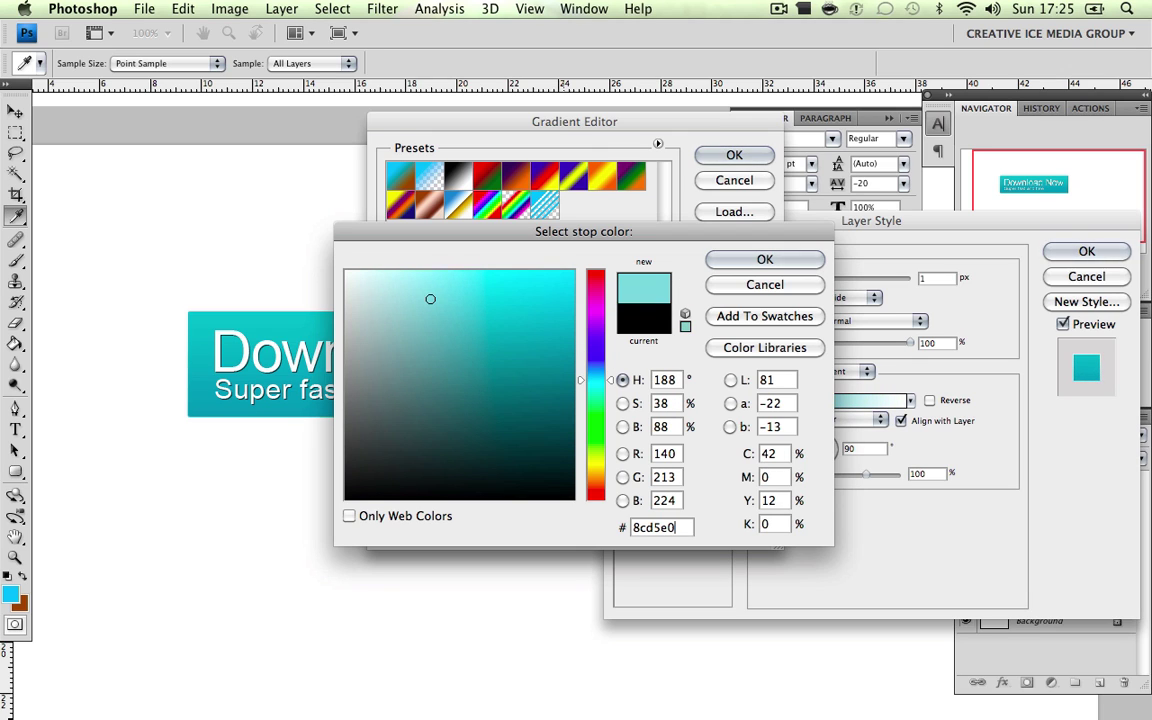
left_click(752, 259)
double_click(757, 427)
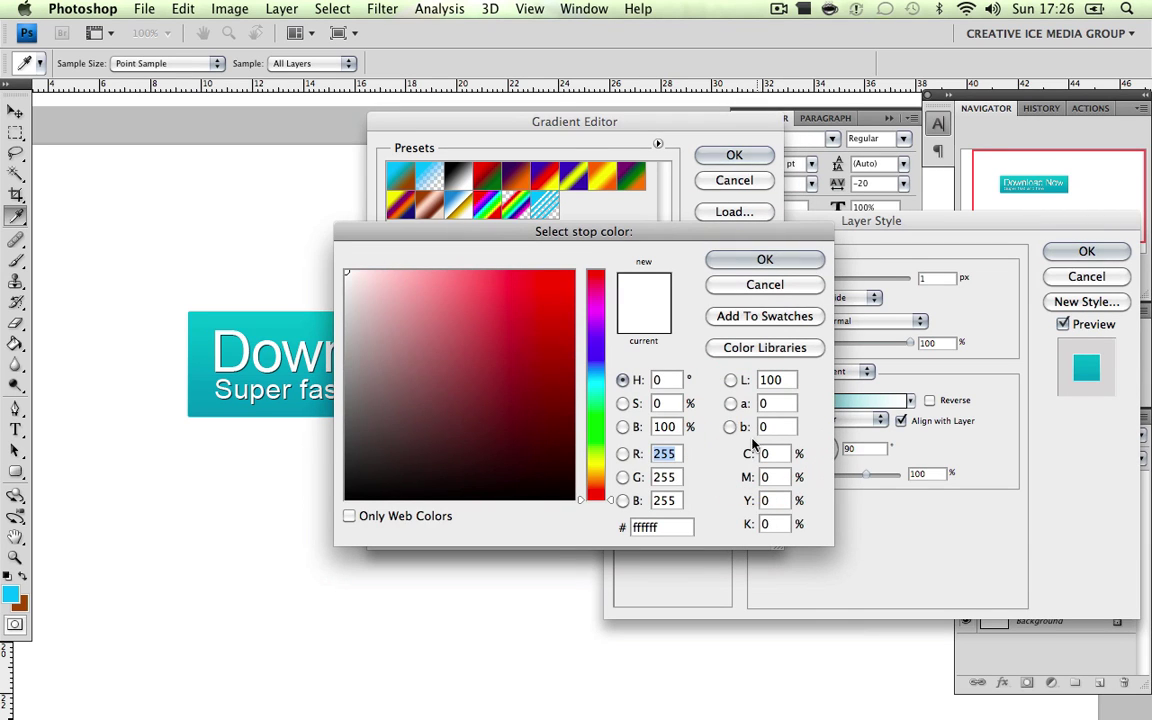
double_click(665, 527)
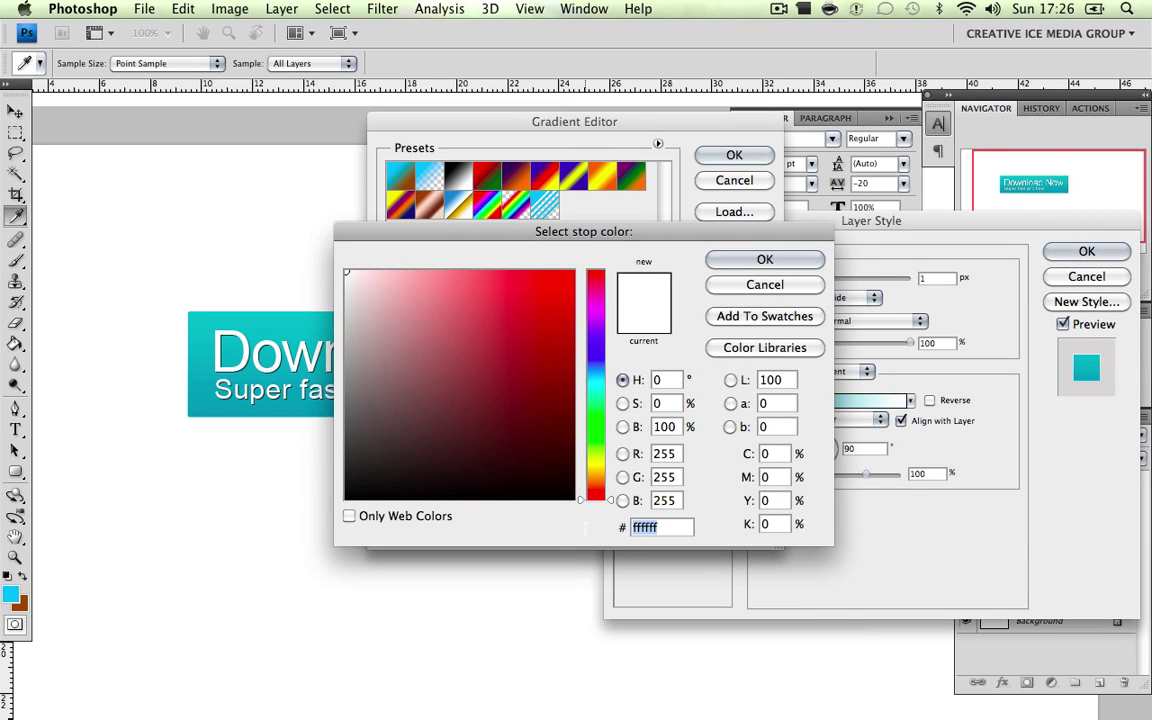
type("d2")
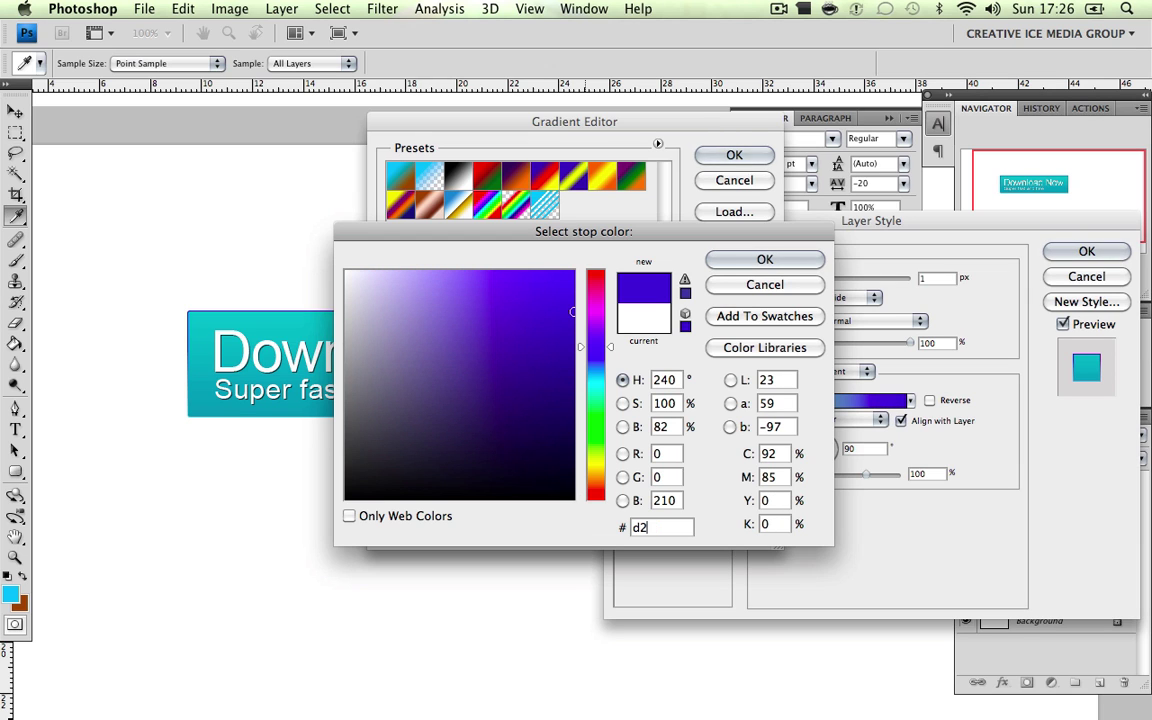
type("fcff")
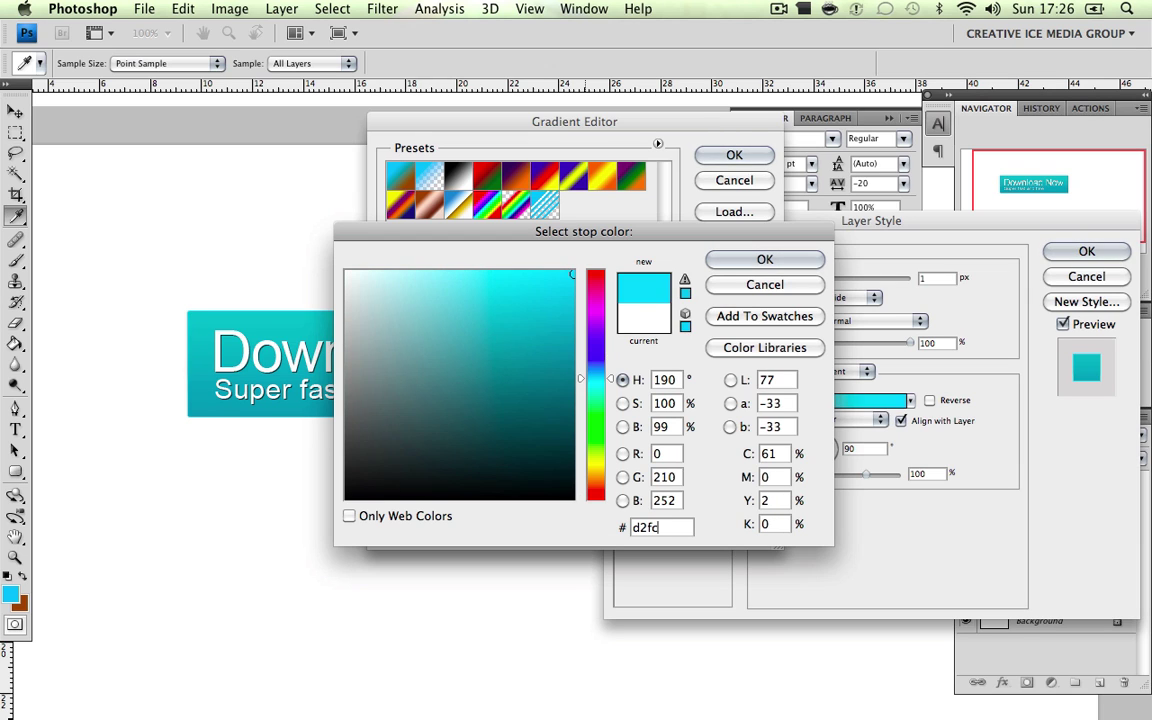
left_click(720, 259)
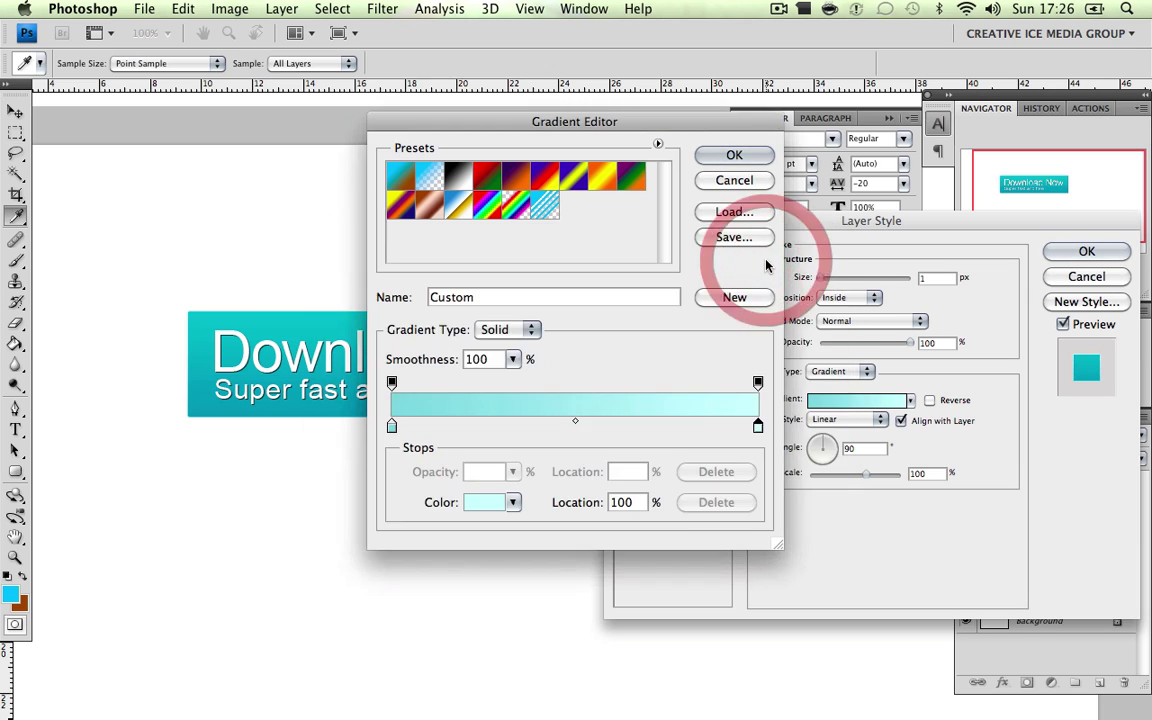
left_click(729, 160)
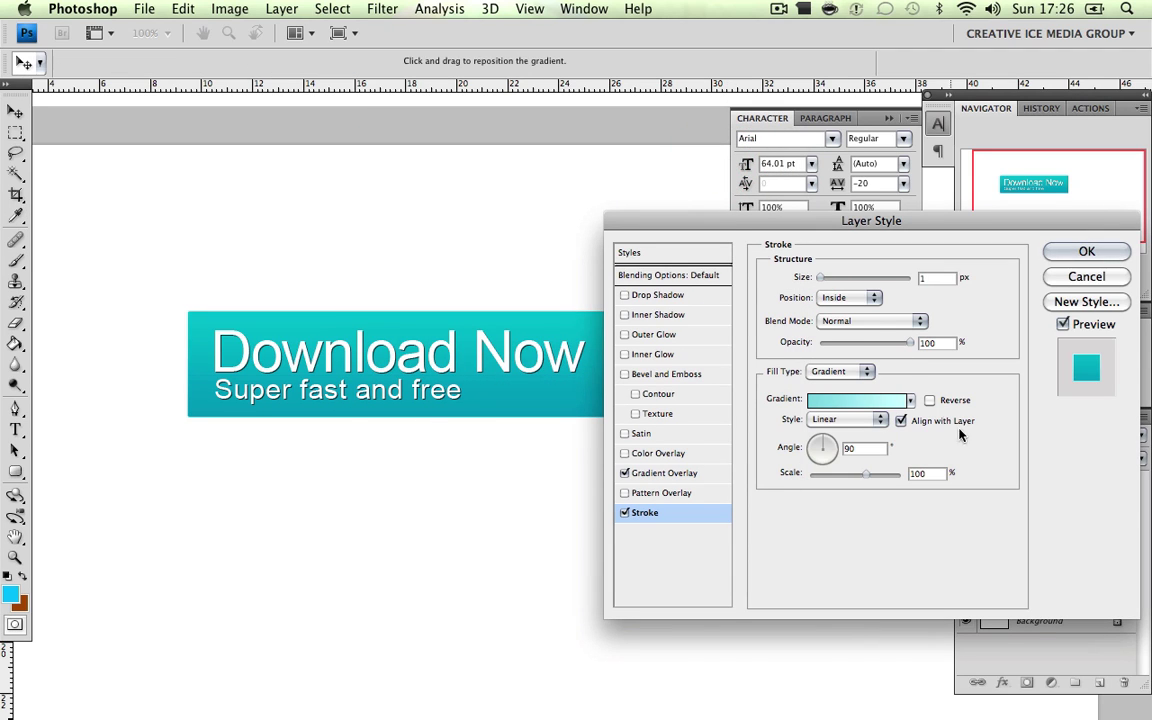
Enable Outer Glow with dark blue colour 01354d.
left_click(654, 336)
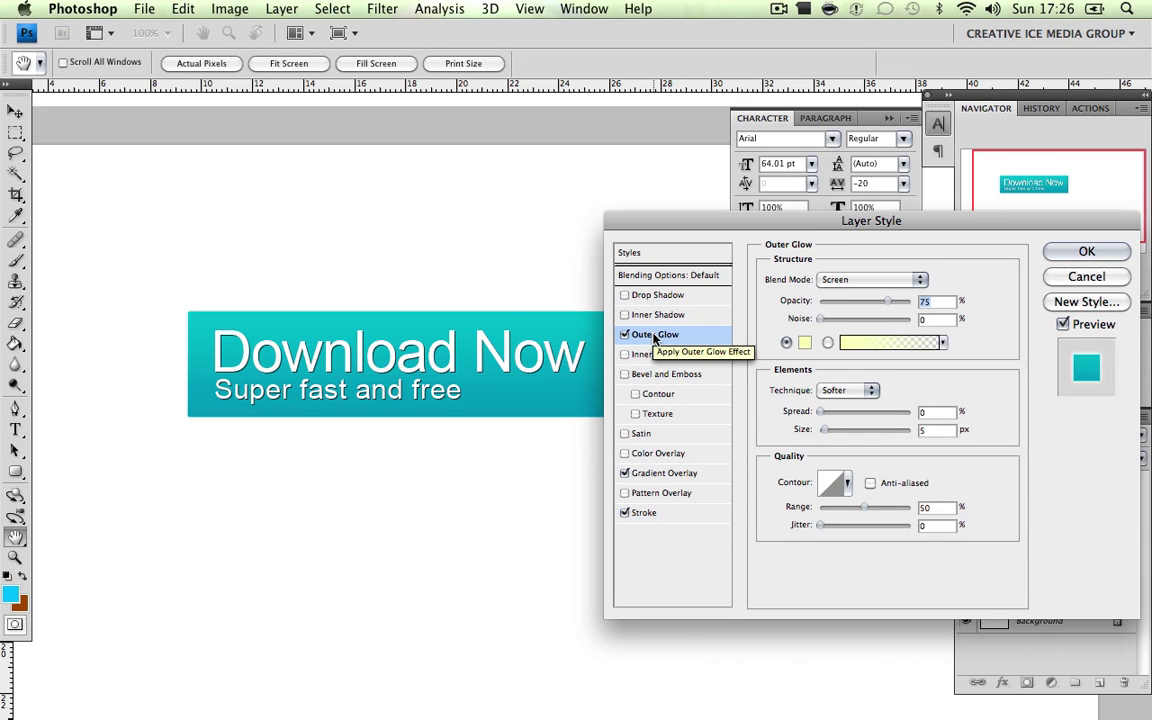
left_click(806, 343)
left_click(779, 355)
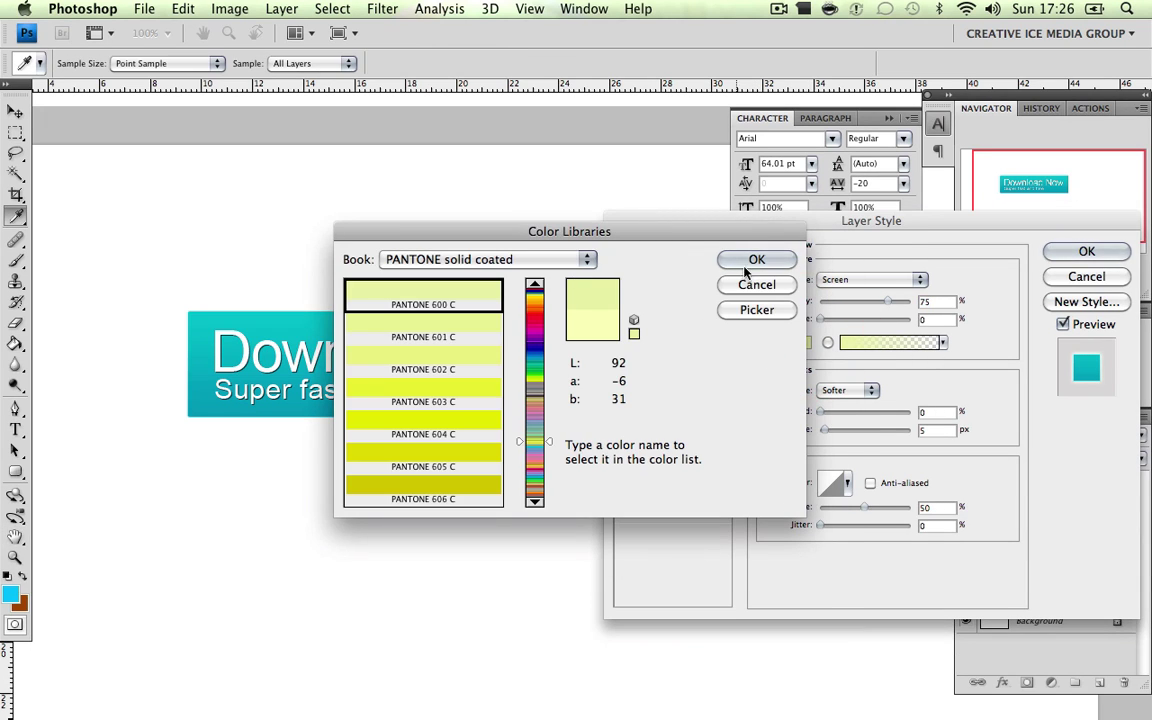
left_click(752, 262)
left_click(806, 342)
left_click(762, 284)
left_click(808, 340)
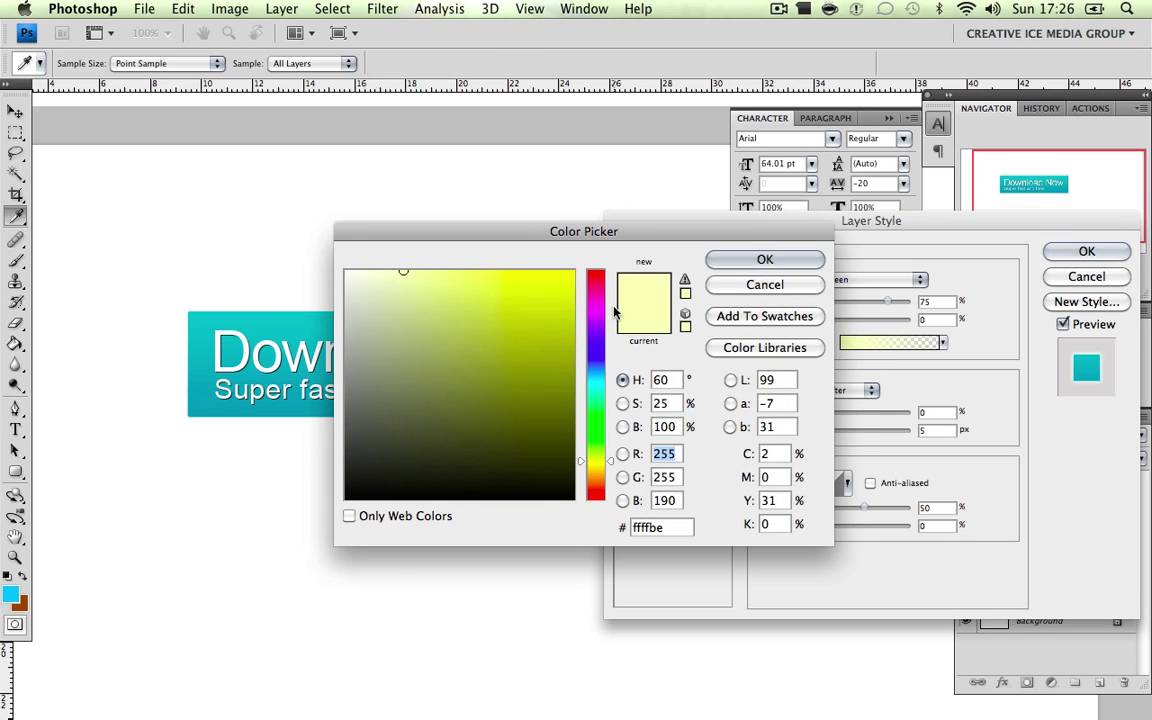
left_click(660, 528)
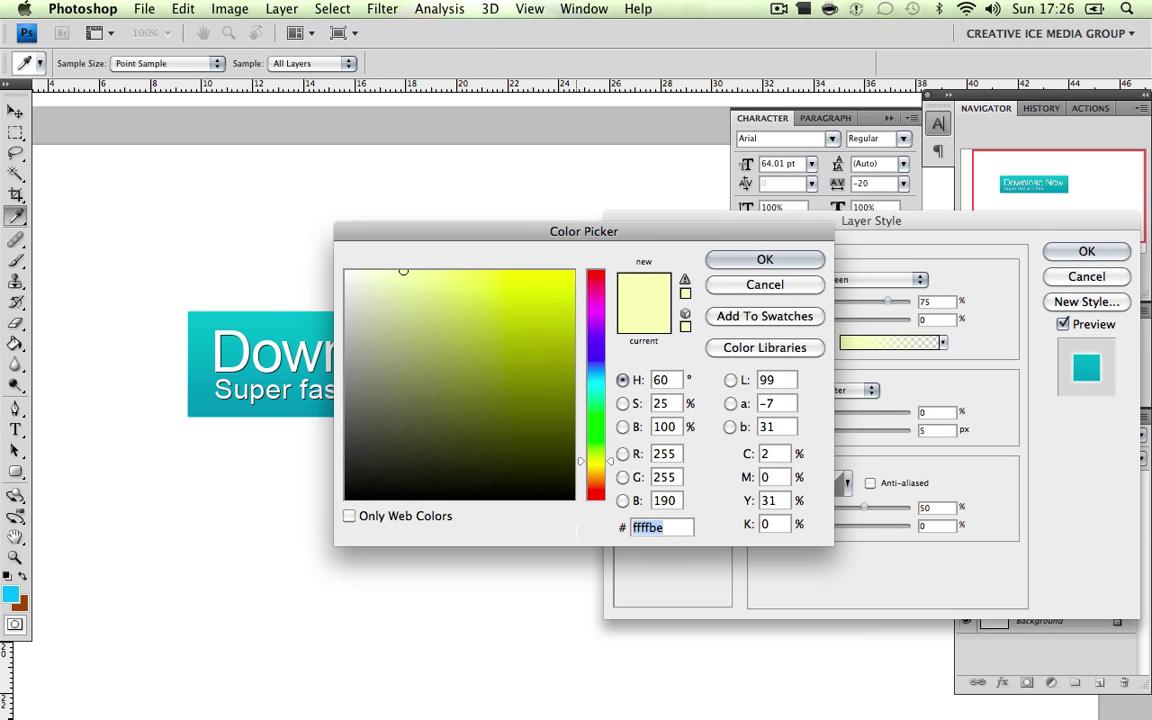
type("0")
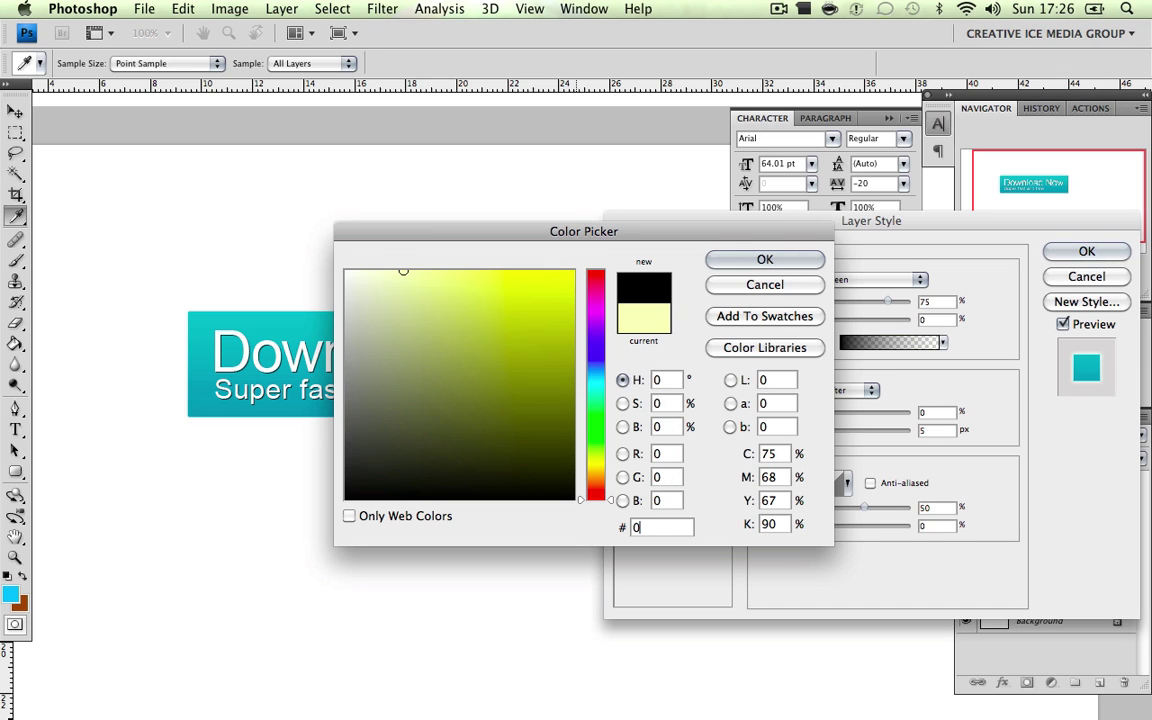
type("135")
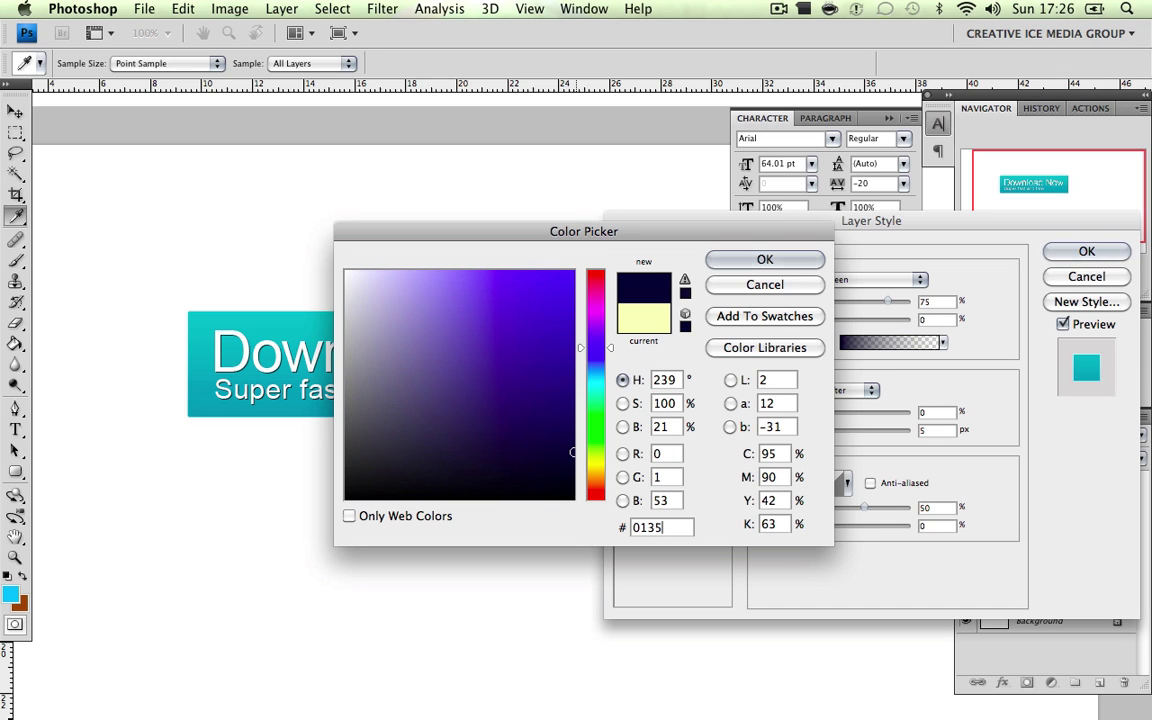
type("4d")
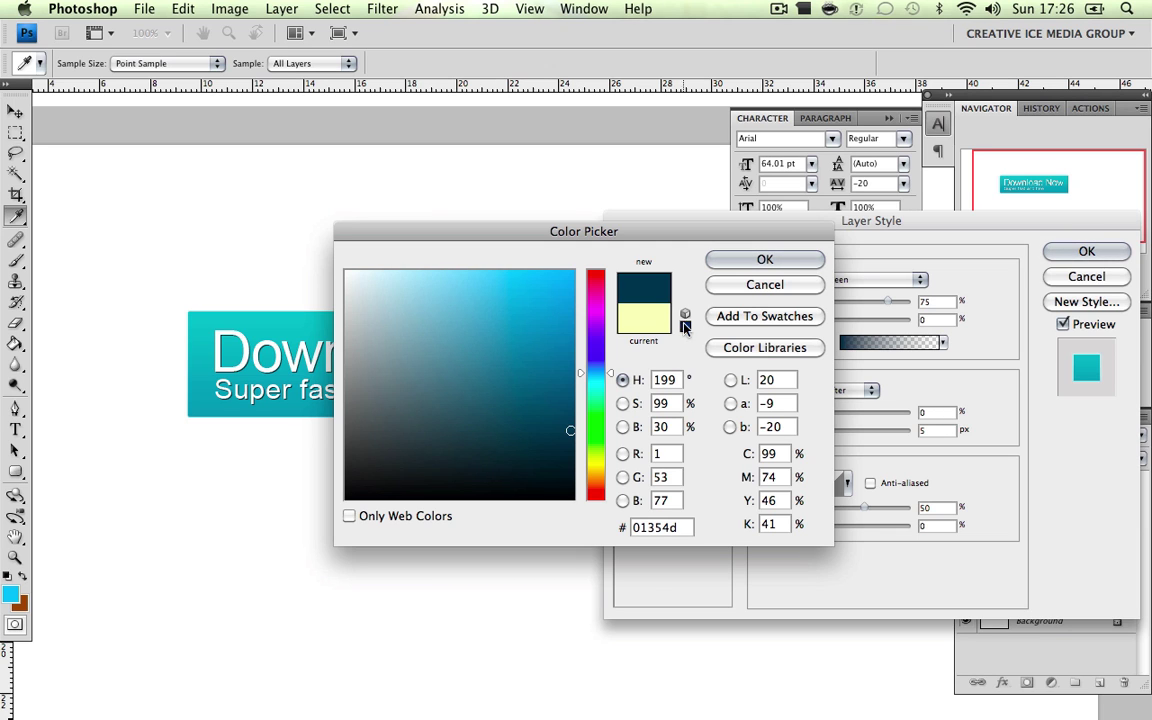
left_click(748, 262)
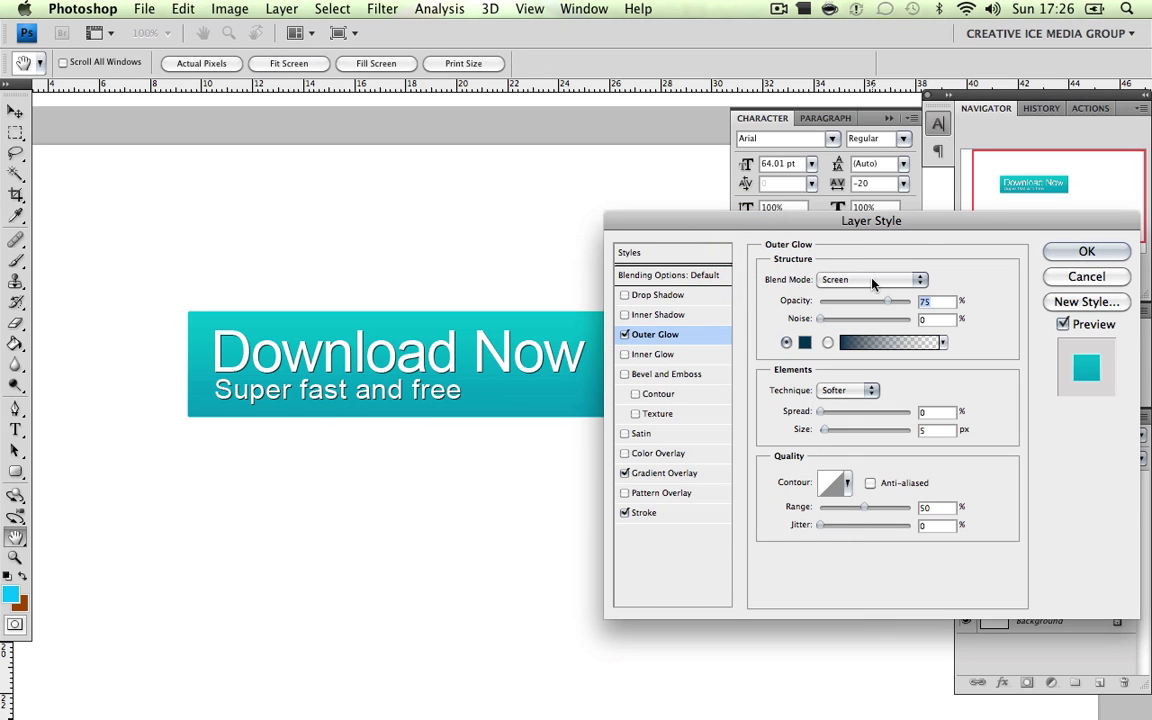
Set the glow to Normal blend mode, 1 px size and 100% spread.
left_click(873, 282)
left_click(866, 163)
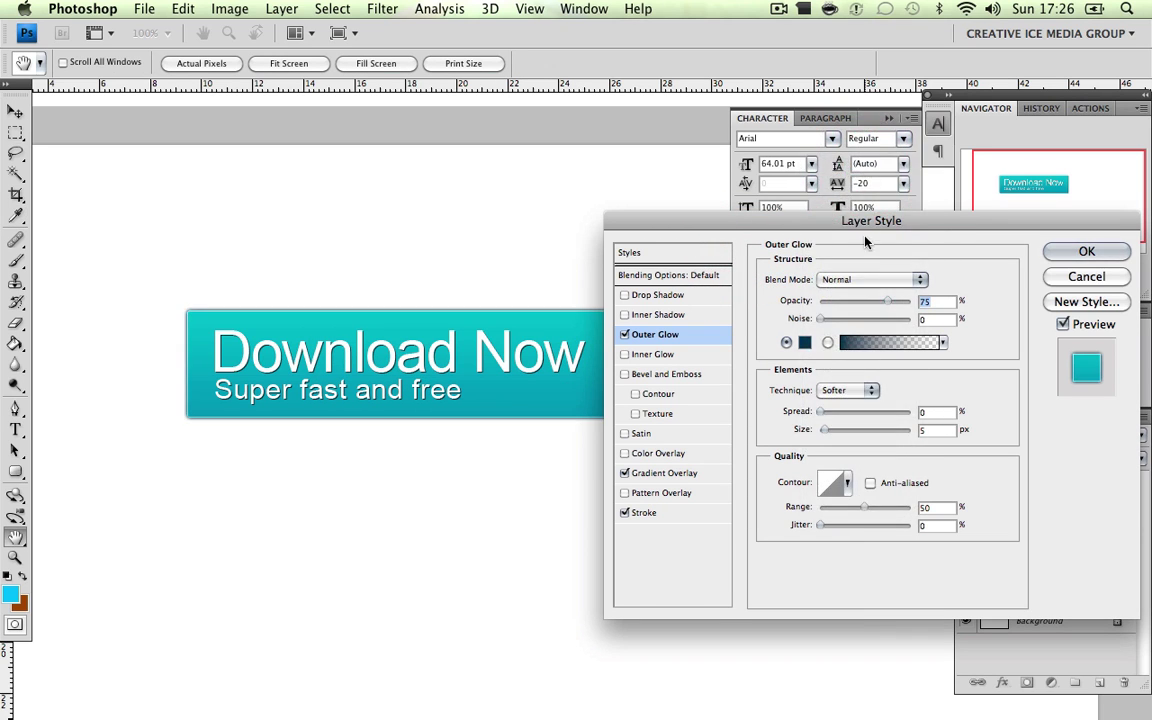
double_click(941, 431)
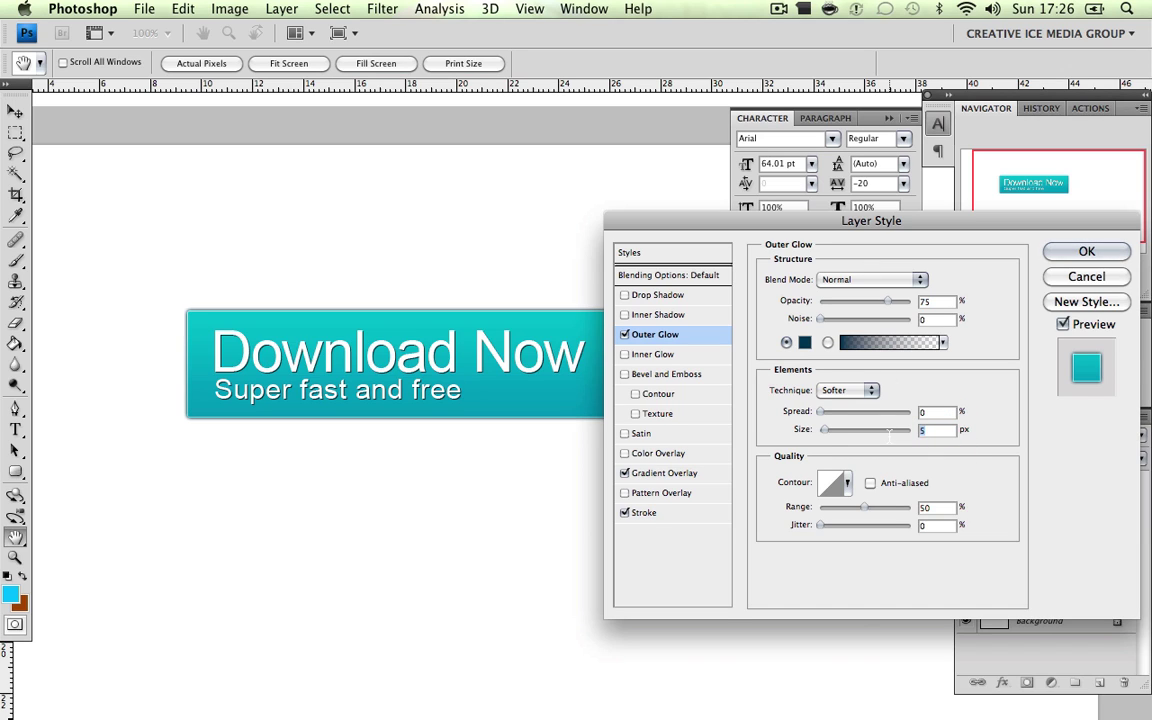
type("1")
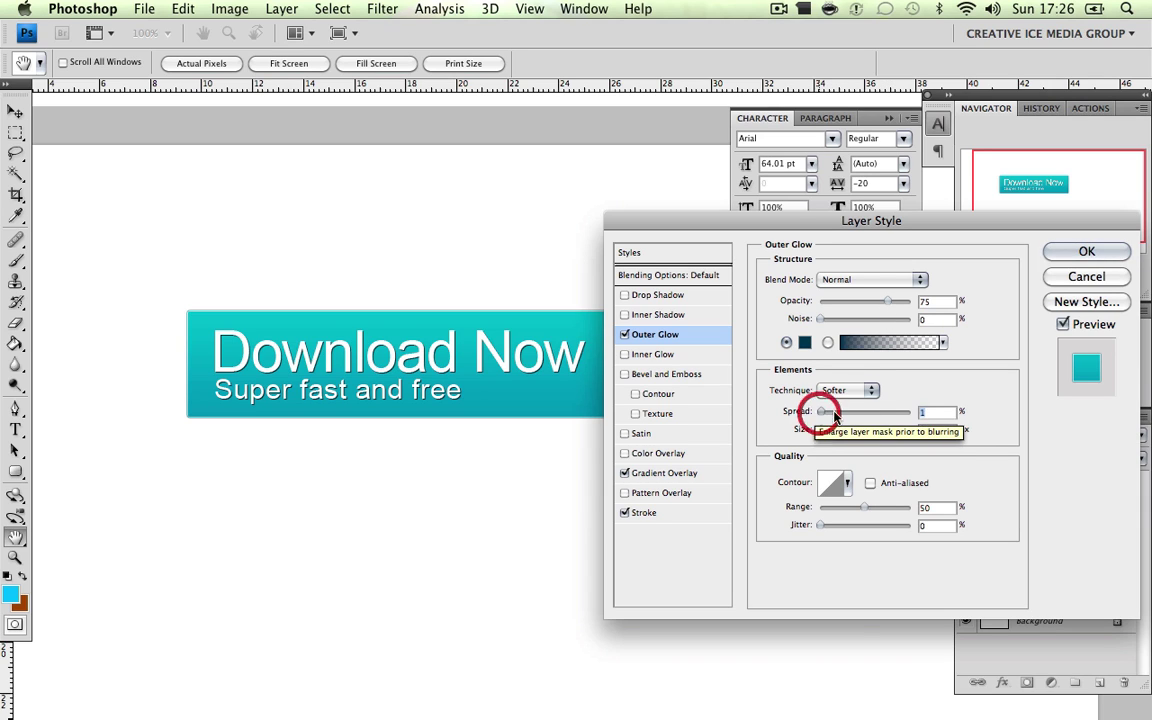
left_click_drag(822, 412, 947, 366)
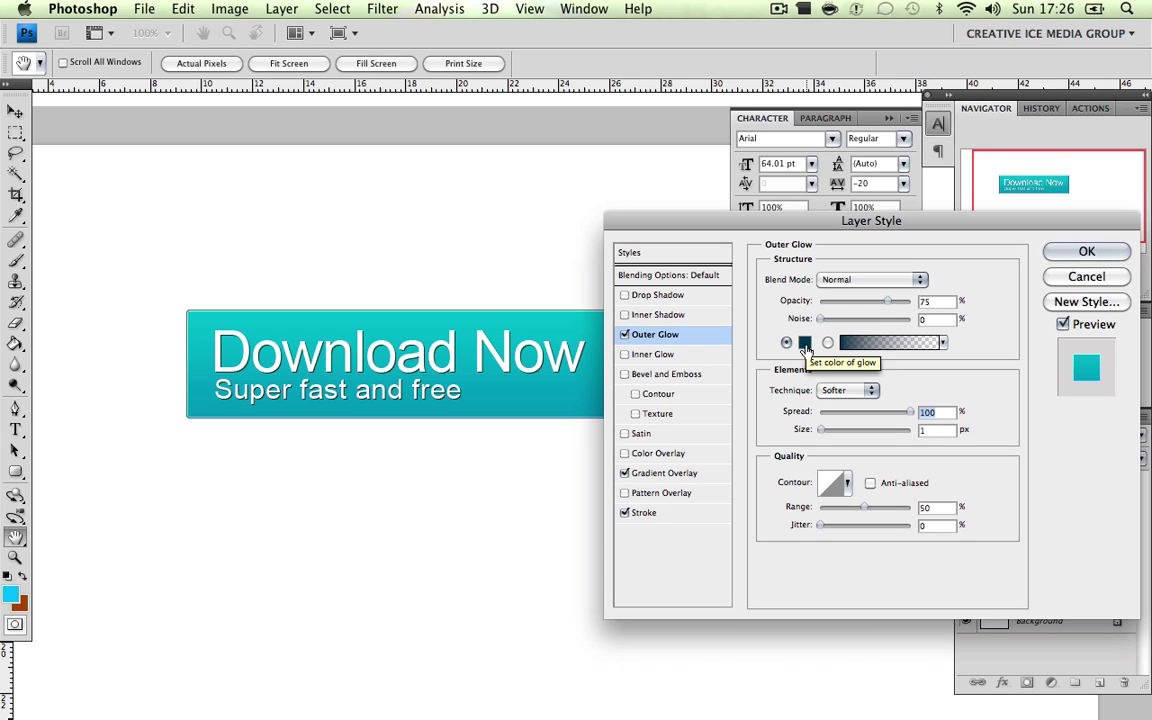
left_click(1067, 253)
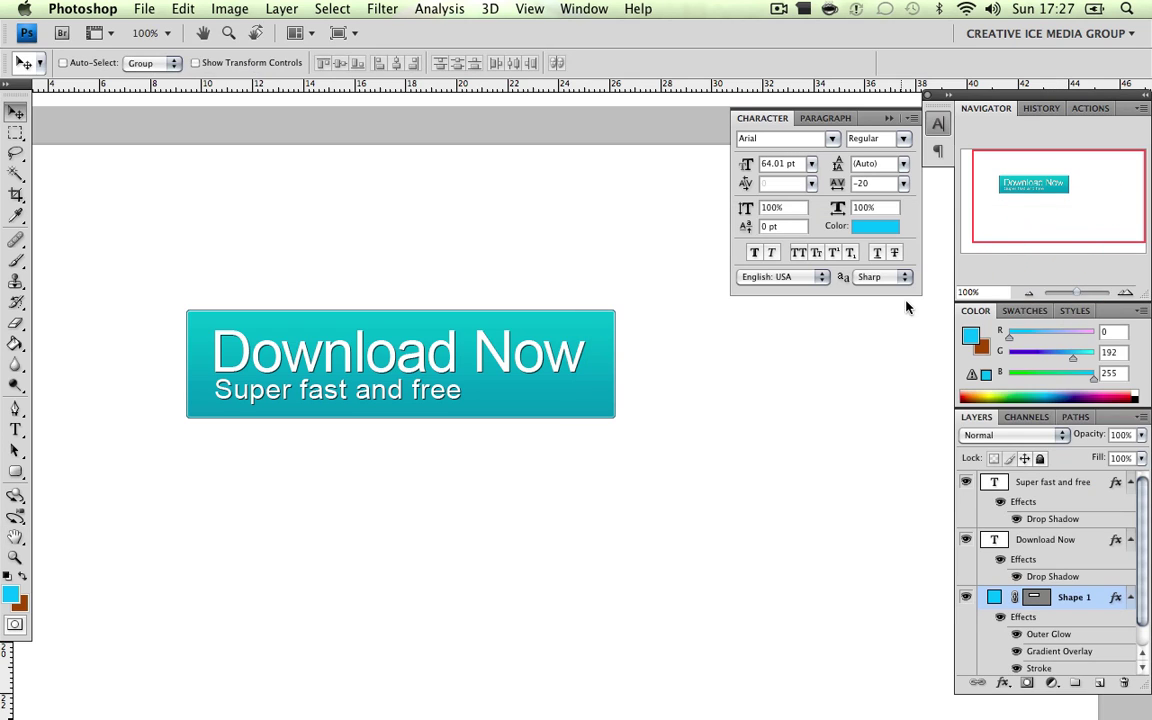
left_click(1045, 543)
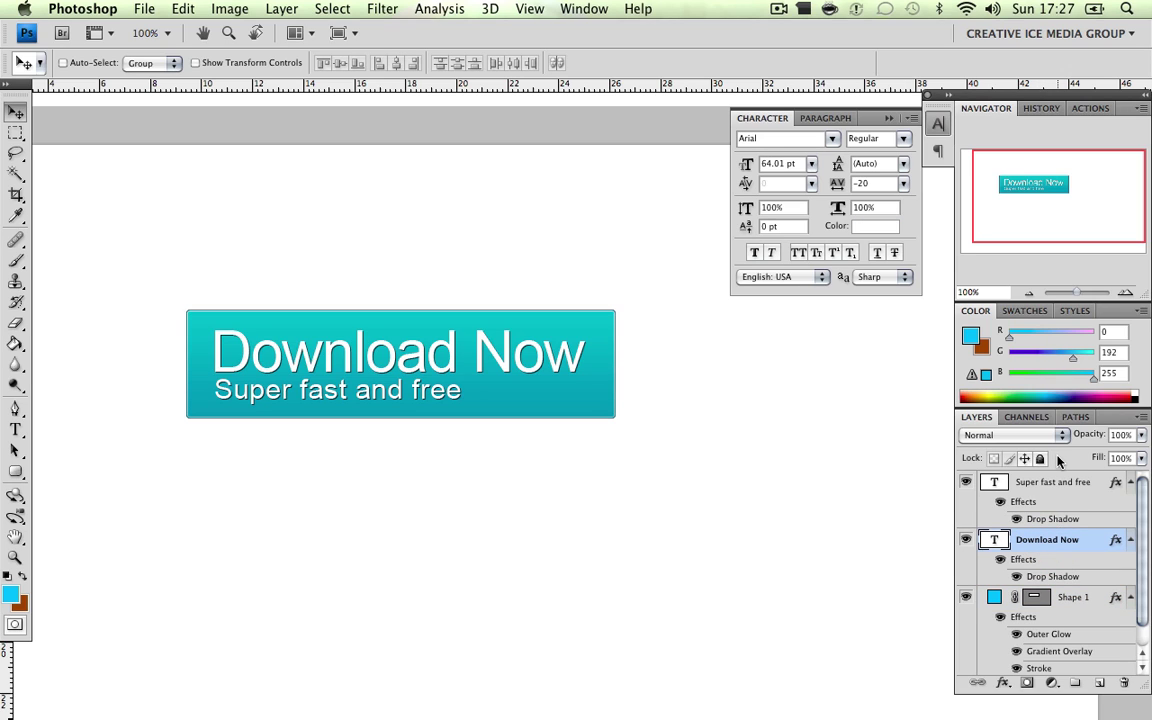
left_click(1060, 481)
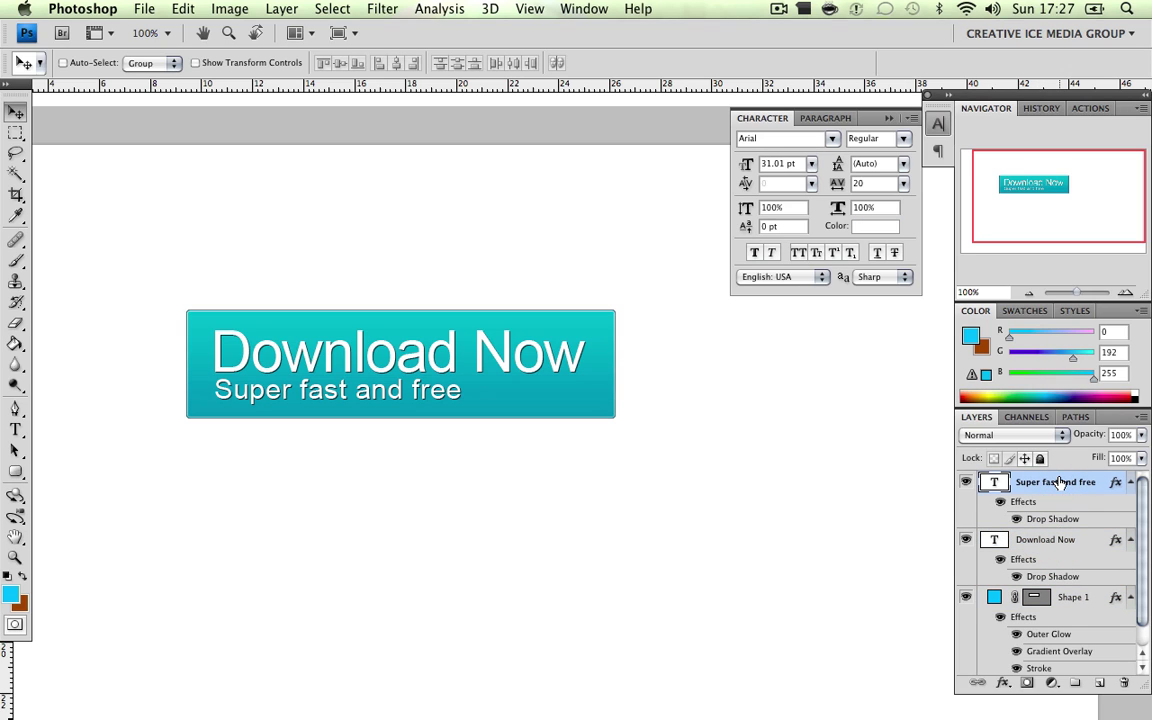